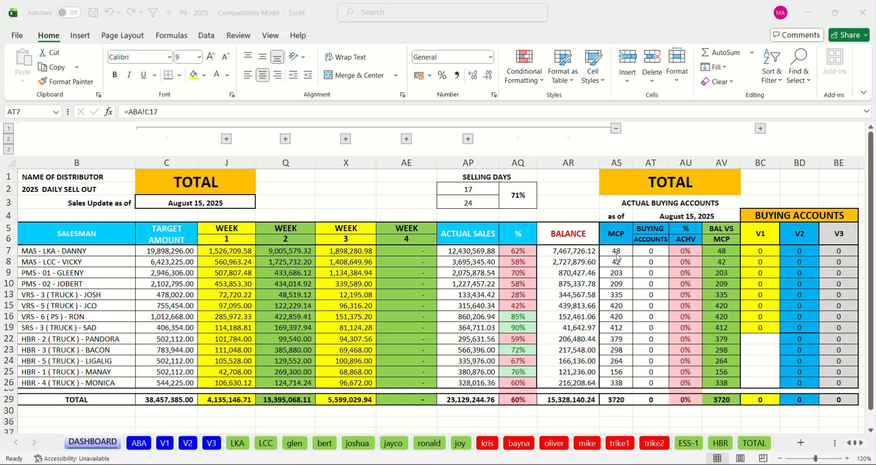
- Switch to the STT - P8 2025 workbook and enter =COUNT(C6:C15) in cell C5 of Sheet11
{"action": "key", "text": "alt+Tab"}
{"action": "left_click", "coordinate": [574, 305]}
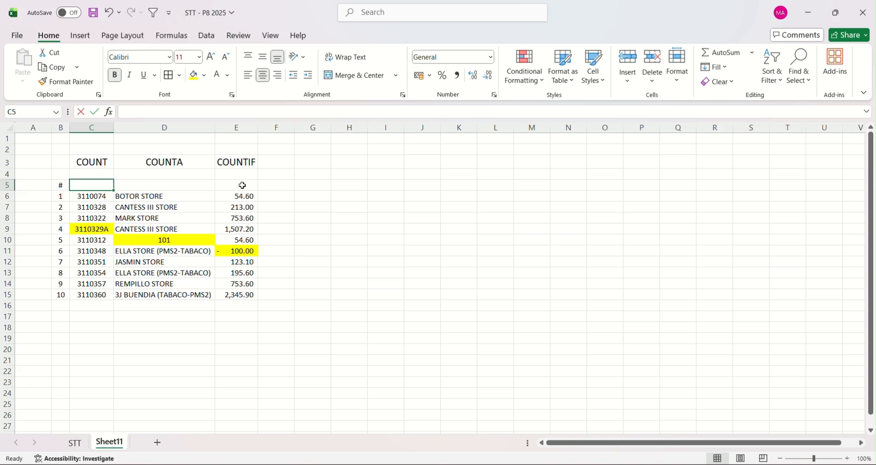
{"action": "type", "text": "=CO"}
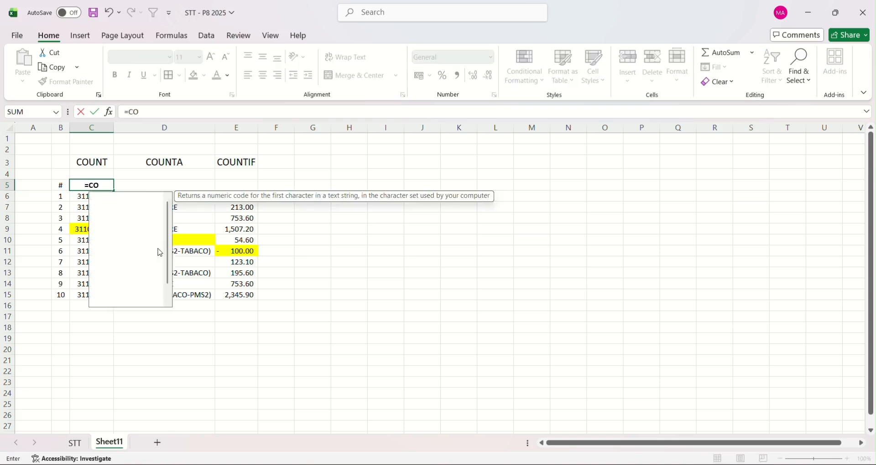
{"action": "type", "text": "UNT("}
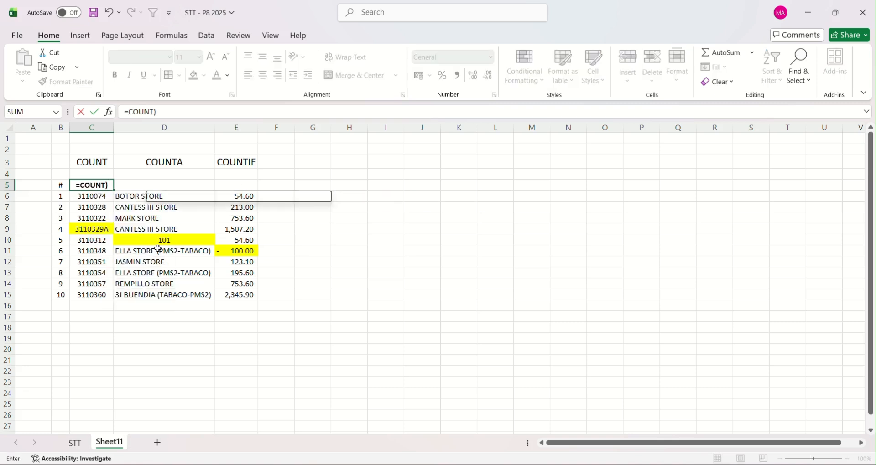
{"action": "key", "text": "Down"}
{"action": "key", "text": "ctrl+shift+Down"}
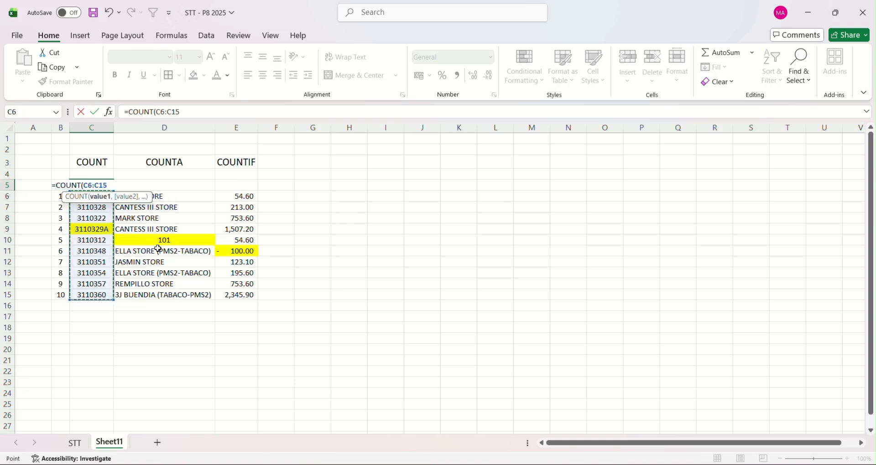
{"action": "key", "text": "ctrl+Return"}
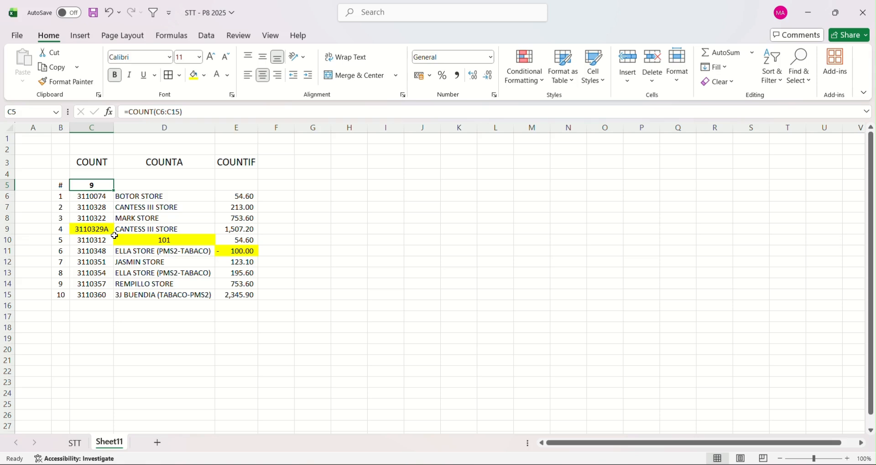
- Check the highlighted code in C9, and enter a COUNTA formula over D6:D15 in cell D5
{"action": "left_click", "coordinate": [107, 219]}
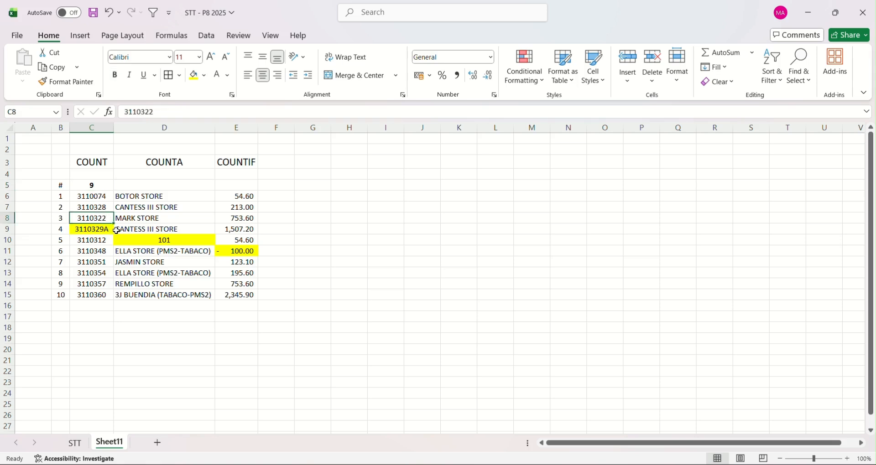
{"action": "left_click", "coordinate": [102, 230]}
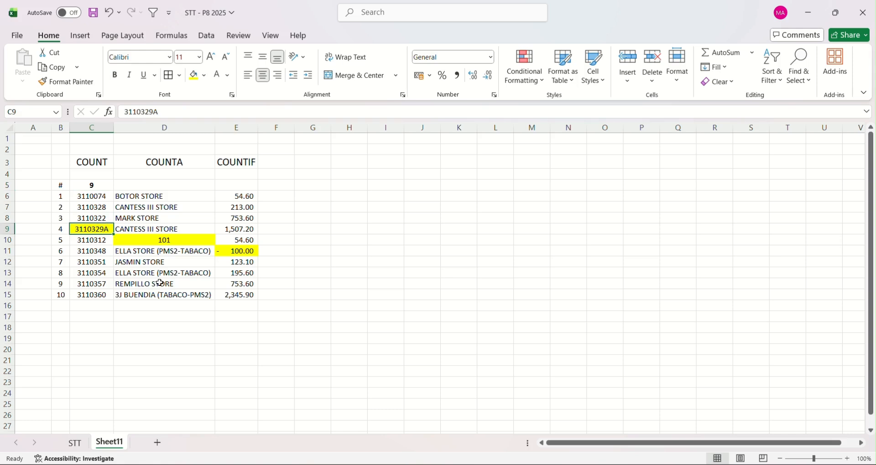
{"action": "key", "text": "Right"}
{"action": "key", "text": "Up"}
{"action": "key", "text": "Up"}
{"action": "key", "text": "Up"}
{"action": "key", "text": "Up"}
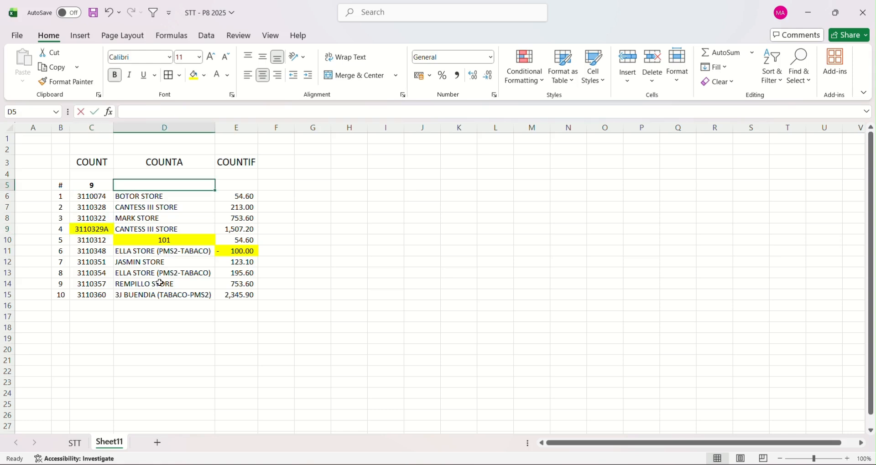
{"action": "type", "text": "=COU"}
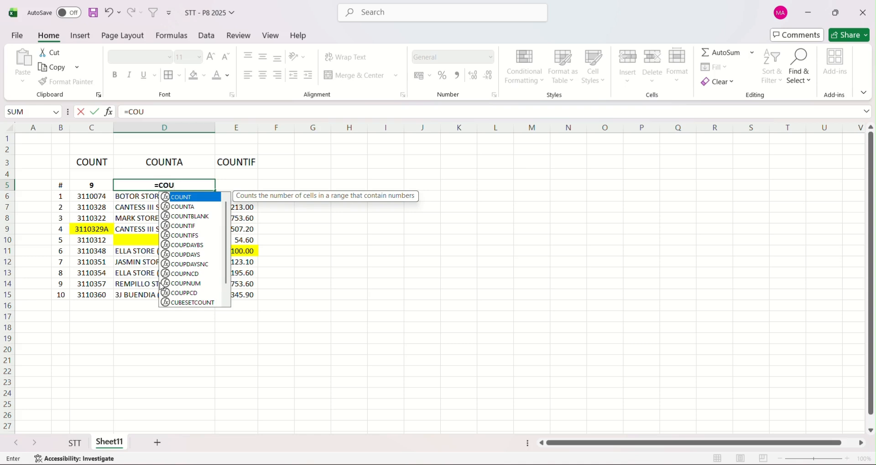
{"action": "type", "text": "NTA("}
{"action": "key", "text": "Down"}
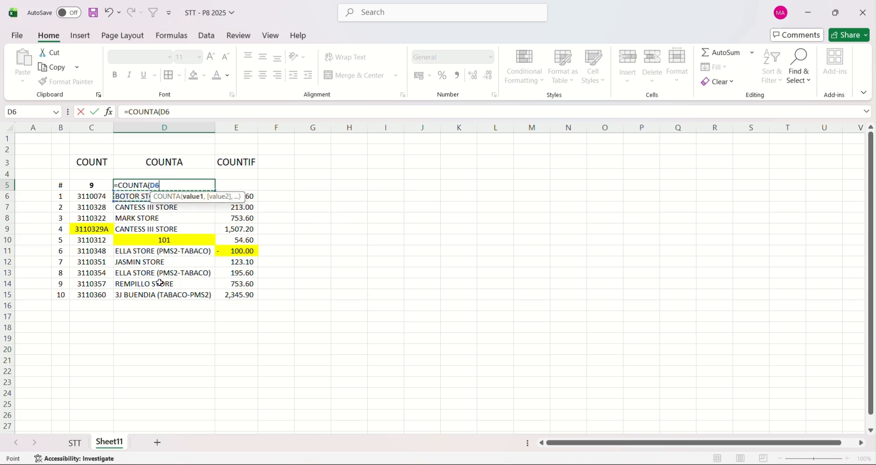
{"action": "key", "text": "ctrl+shift+Down"}
{"action": "key", "text": "Return"}
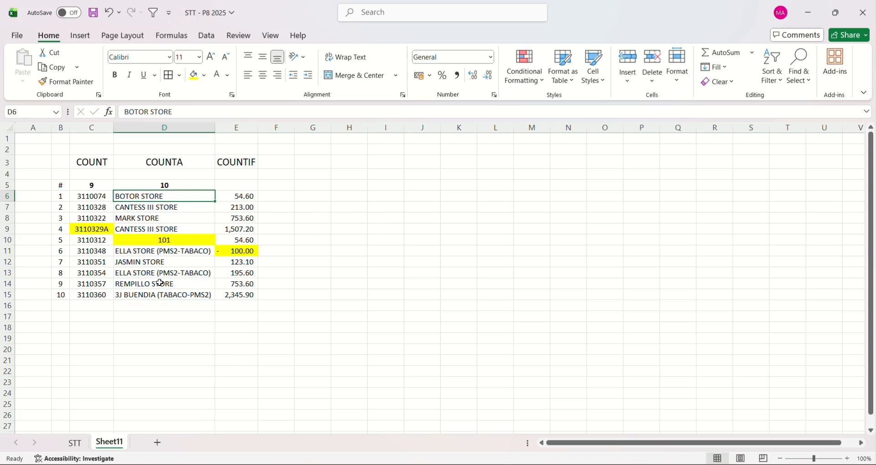
- Enter =COUNTIF(E6:E15,">0") in cell E5 to count the amounts greater than zero
{"action": "key", "text": "Right"}
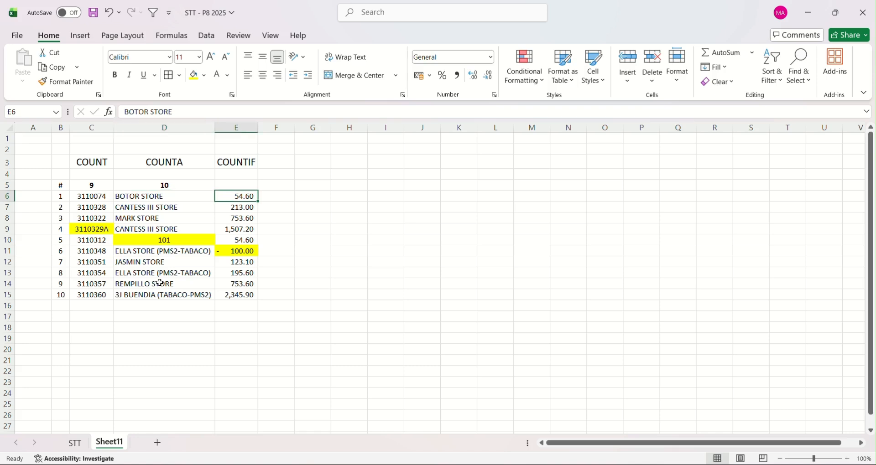
{"action": "key", "text": "Up"}
{"action": "type", "text": "=COUNTI"}
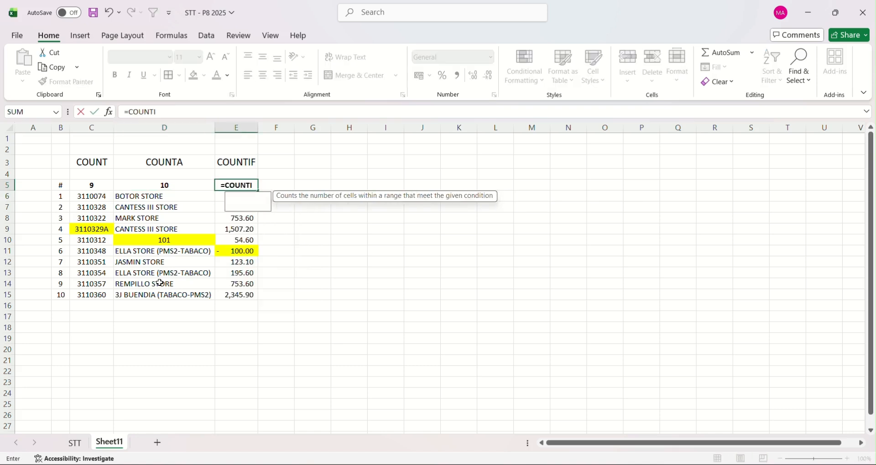
{"action": "type", "text": "F("}
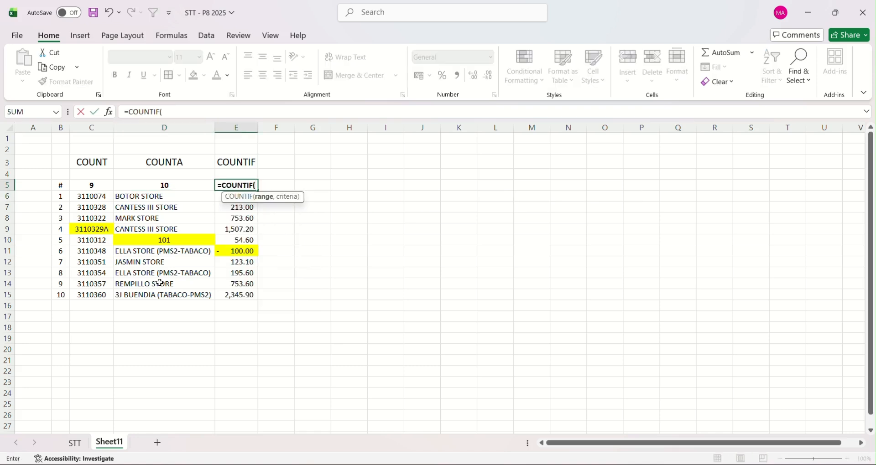
{"action": "key", "text": "Down"}
{"action": "key", "text": "ctrl+shift+Down"}
{"action": "type", "text": ",\""}
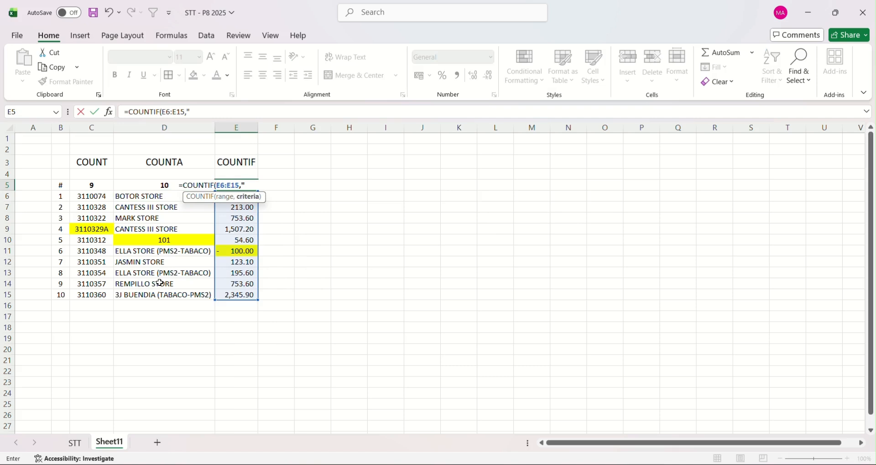
{"action": "type", "text": ">0\")"}
{"action": "key", "text": "ctrl+Return"}
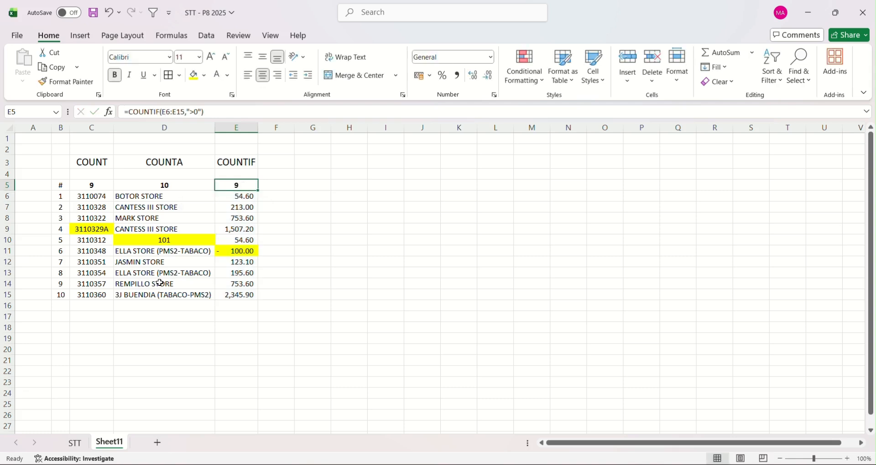
- Examine the amounts below the COUNTIF formula down to the highlighted value in cell E11
{"action": "key", "text": "Down"}
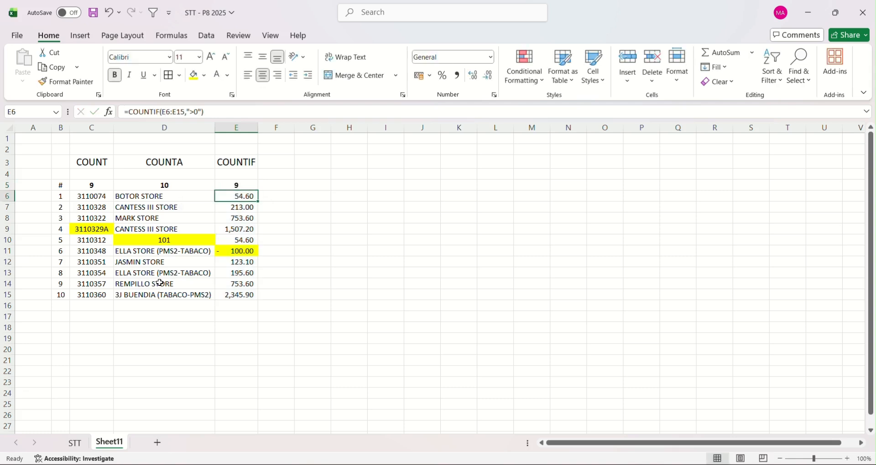
{"action": "key", "text": "Down"}
{"action": "key", "text": "Down"}
{"action": "key", "text": "Down"}
{"action": "key", "text": "Down"}
{"action": "key", "text": "Down"}
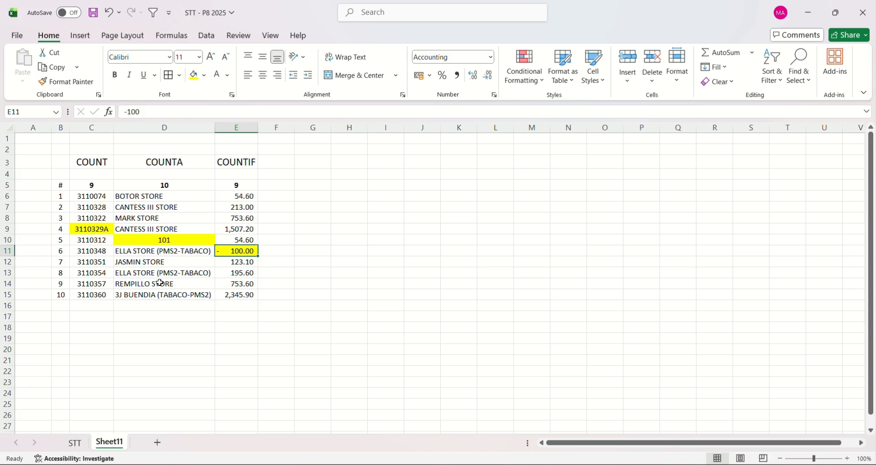
- Insert a PivotTable on a new worksheet from the data on the STT sheet
{"action": "key", "text": "ctrl+Page_Up"}
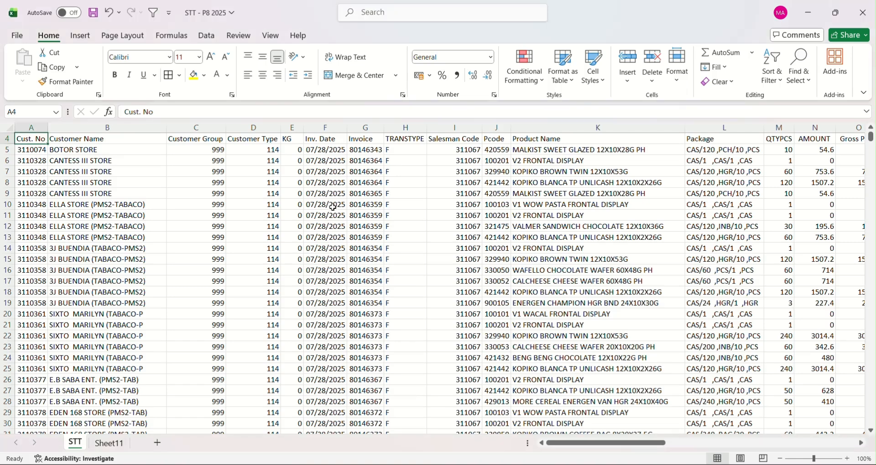
{"action": "left_click", "coordinate": [312, 216]}
{"action": "key", "text": "ctrl+Home"}
{"action": "key", "text": "alt+n"}
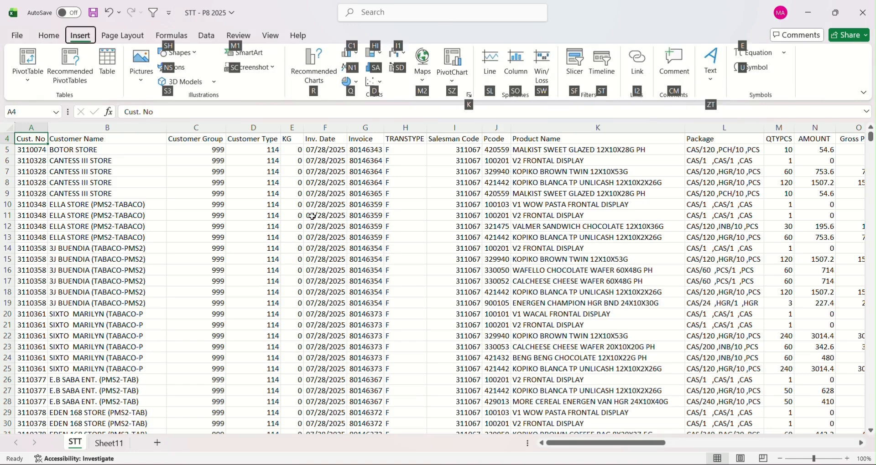
{"action": "key", "text": "v"}
{"action": "key", "text": "t"}
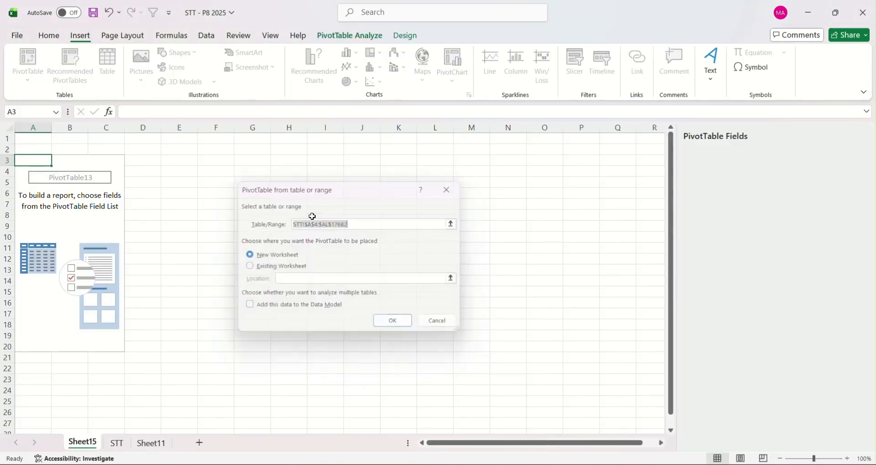
{"action": "key", "text": "Return"}
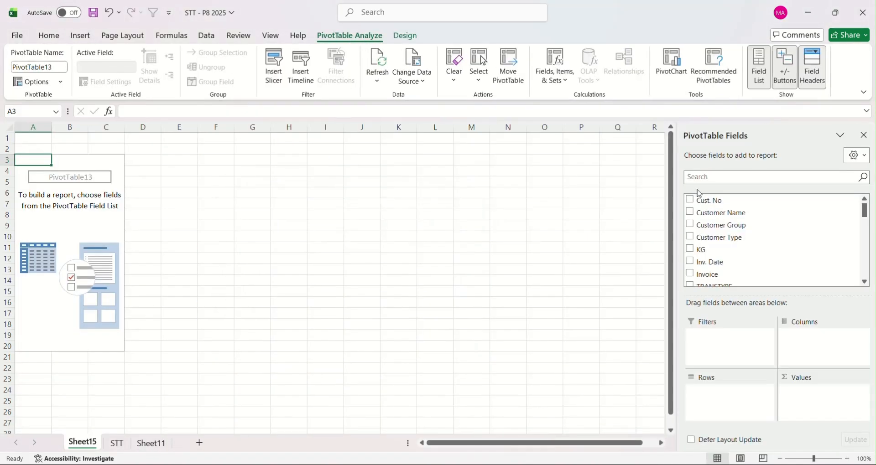
- Add Customer Name as the PivotTable's rows and Salesman as its columns
{"action": "left_click", "coordinate": [752, 211]}
{"action": "left_click", "coordinate": [726, 177]}
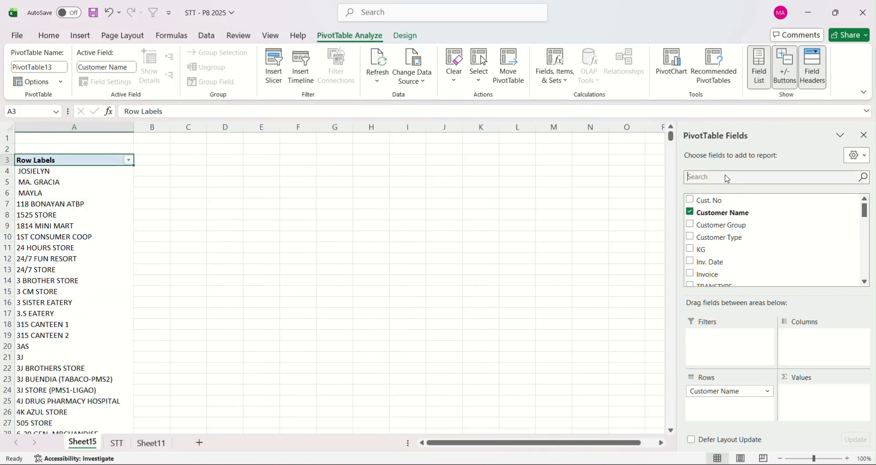
{"action": "type", "text": "SALE"}
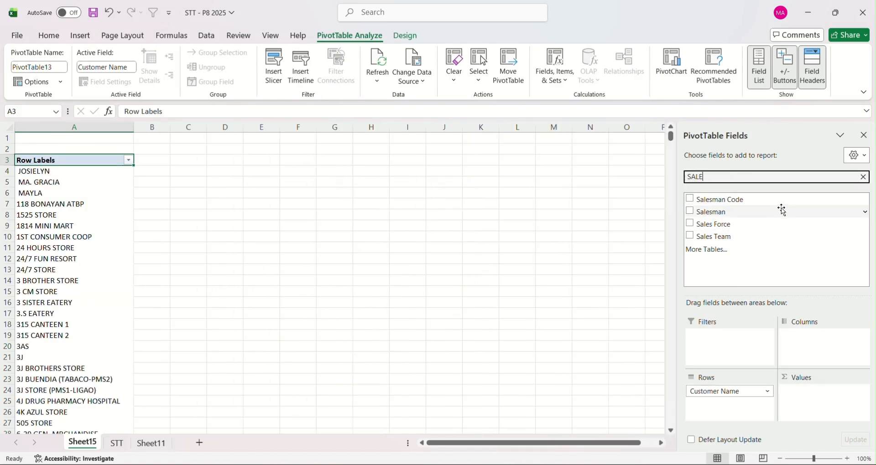
{"action": "left_click_drag", "start_coordinate": [778, 211], "coordinate": [816, 365]}
- Add Gross Price to the PivotTable's values and DIVISION2 as a report filter
{"action": "double_click", "coordinate": [730, 177]}
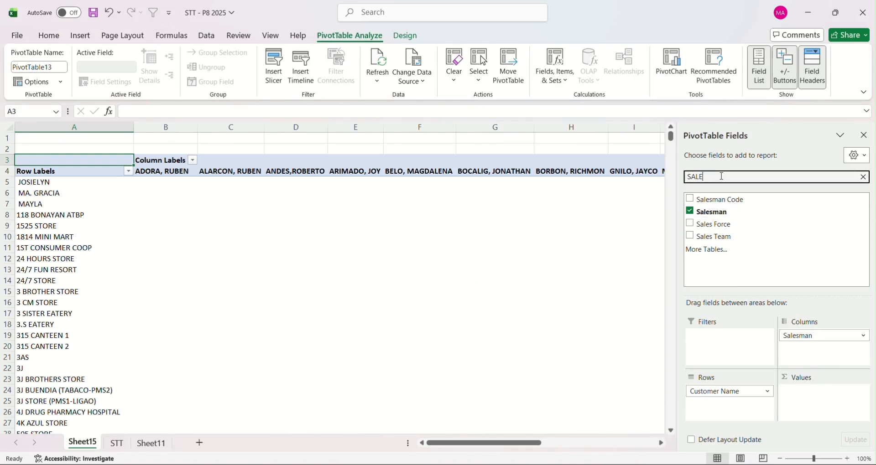
{"action": "type", "text": "GR"}
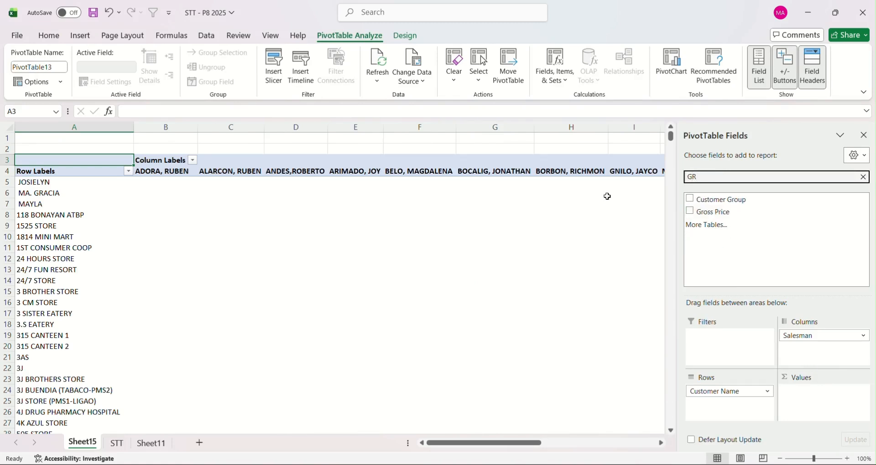
{"action": "left_click_drag", "start_coordinate": [748, 212], "coordinate": [821, 402]}
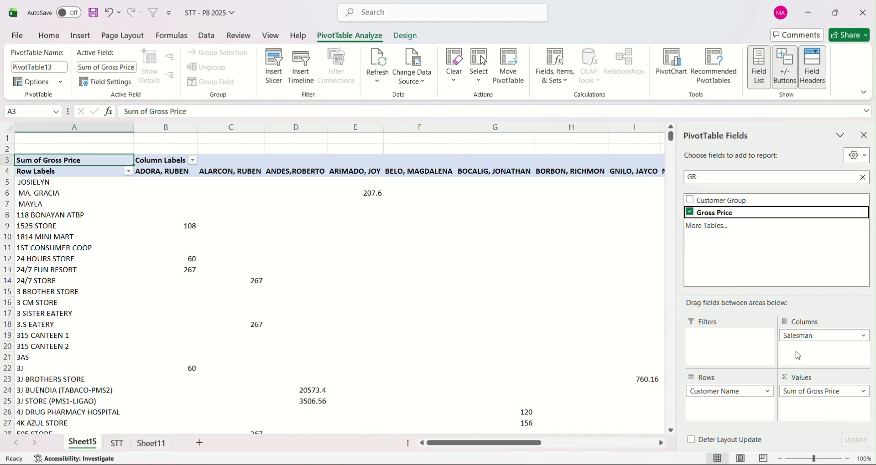
{"action": "left_click_drag", "start_coordinate": [704, 177], "coordinate": [673, 179]}
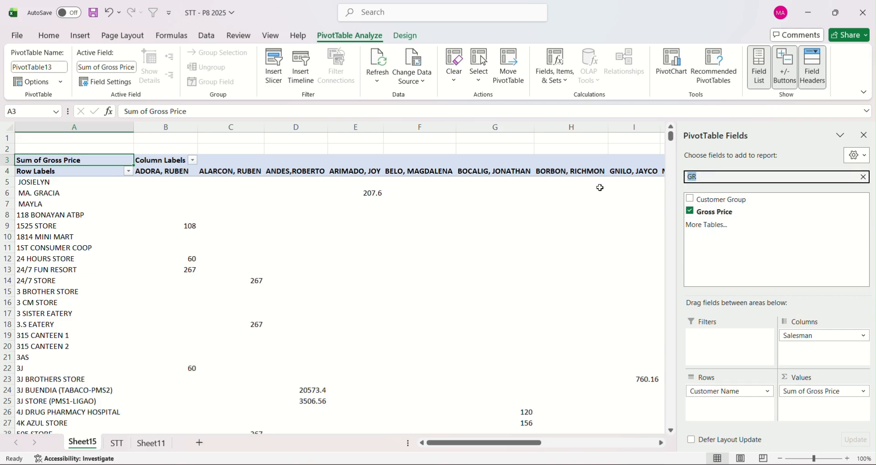
{"action": "type", "text": "DIVI"}
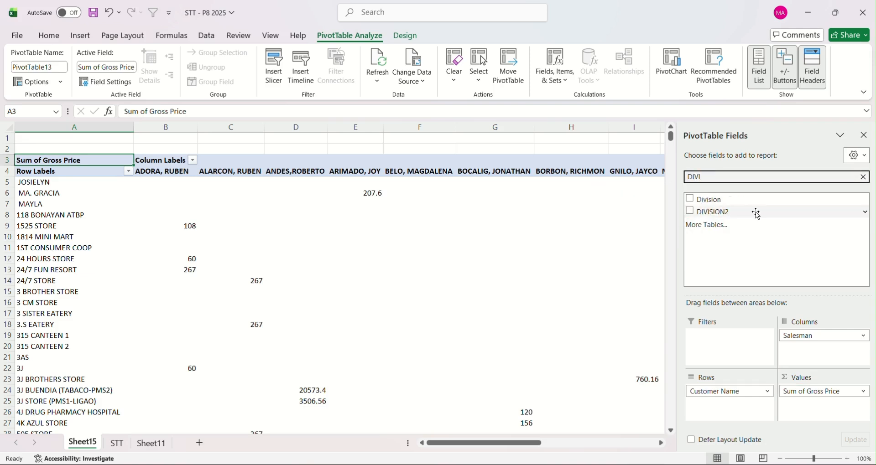
{"action": "left_click_drag", "start_coordinate": [714, 212], "coordinate": [728, 352]}
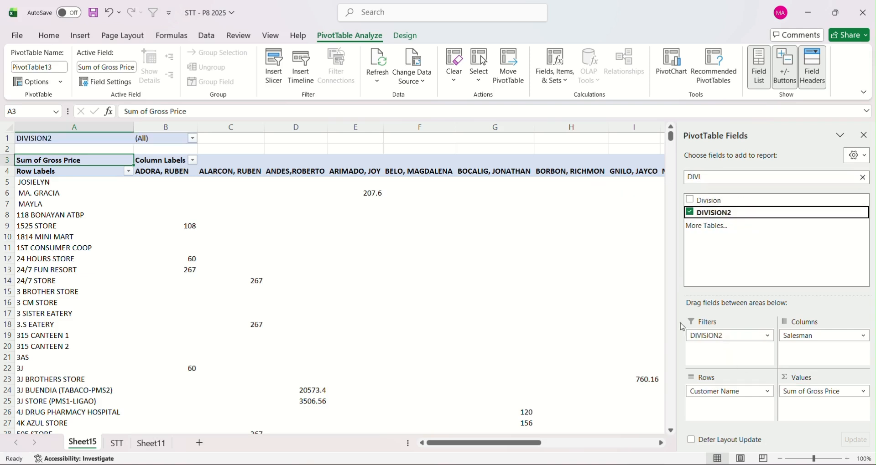
- Format the whole PivotTable with comma-style numbers and borders around all cells
{"action": "left_click", "coordinate": [101, 186]}
{"action": "key", "text": "ctrl+a"}
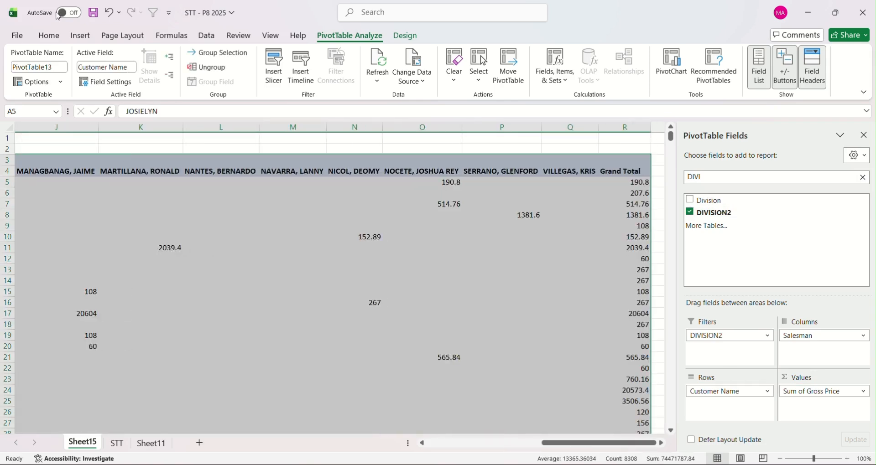
{"action": "left_click", "coordinate": [48, 36]}
{"action": "left_click", "coordinate": [458, 77]}
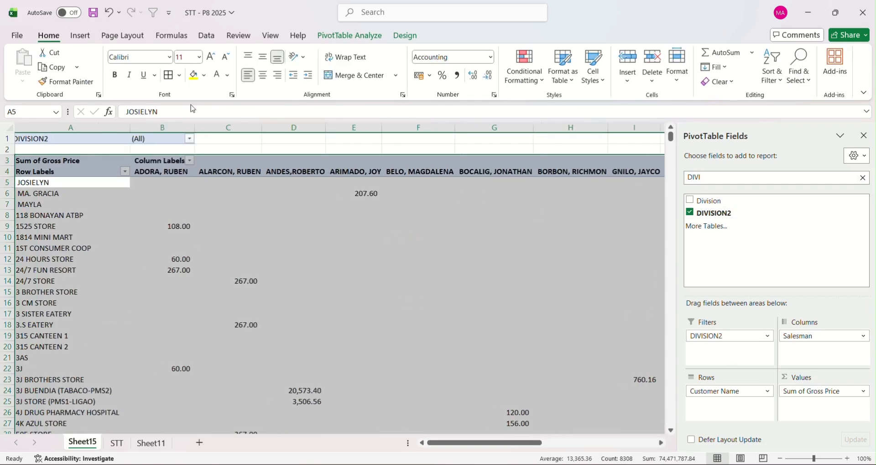
- In A2, above the PivotTable, enter =COUNTIF(A5:A2720,">0")-1
{"action": "left_click", "coordinate": [116, 225]}
{"action": "key", "text": "Up"}
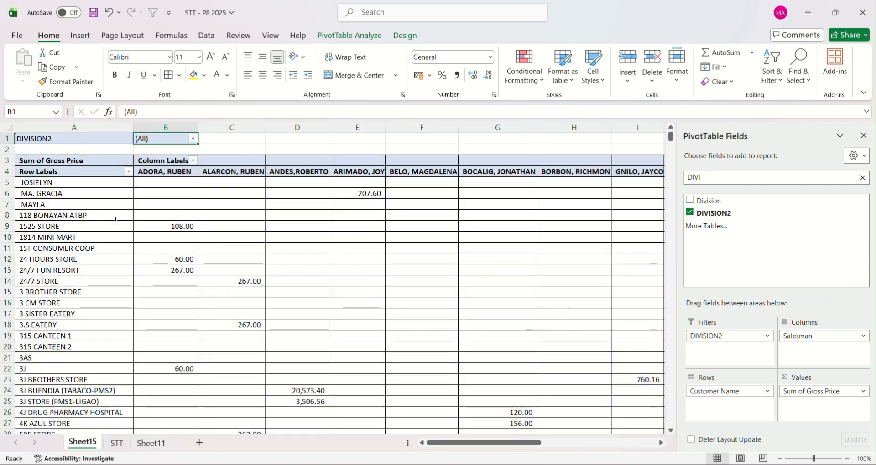
{"action": "type", "text": "=COUN"}
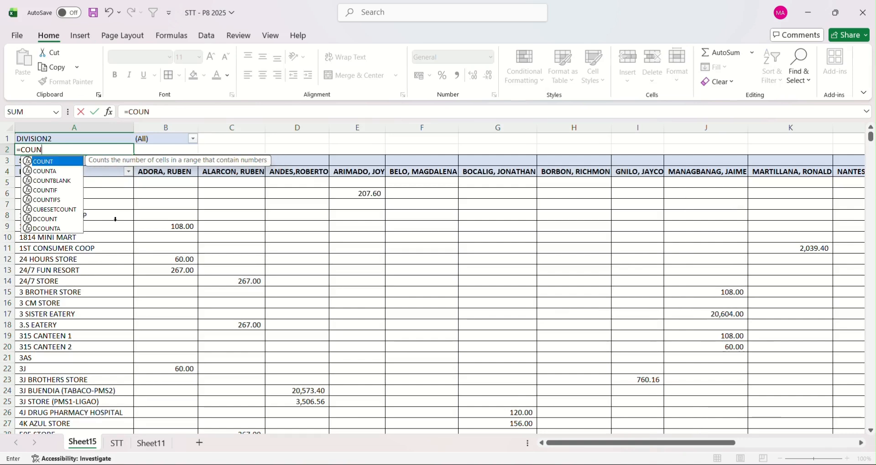
{"action": "type", "text": "TIF("}
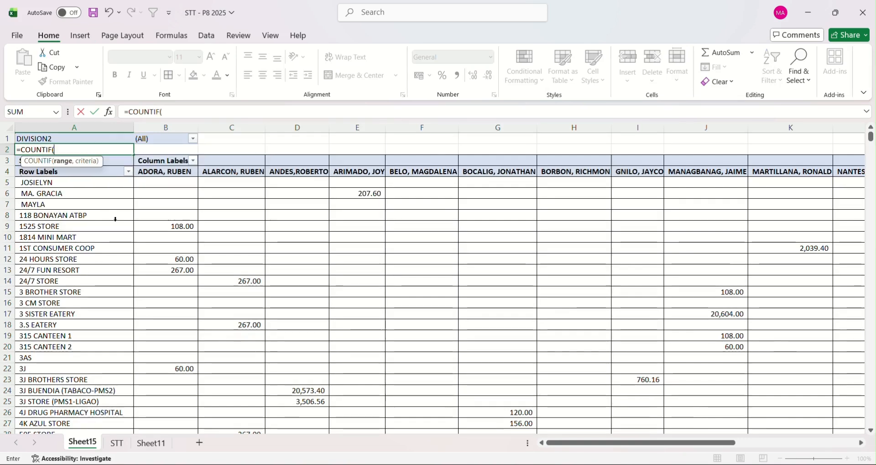
{"action": "key", "text": "Down"}
{"action": "key", "text": "Down"}
{"action": "key", "text": "Down"}
{"action": "key", "text": "ctrl+shift+Down"}
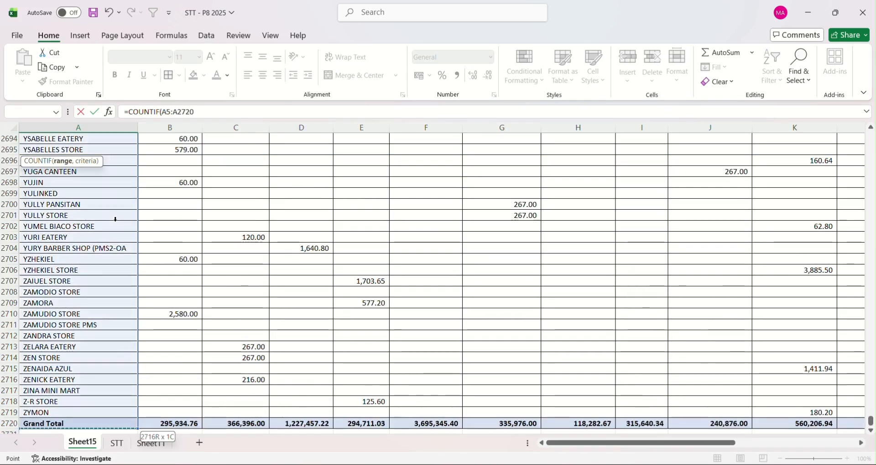
{"action": "type", "text": ","}
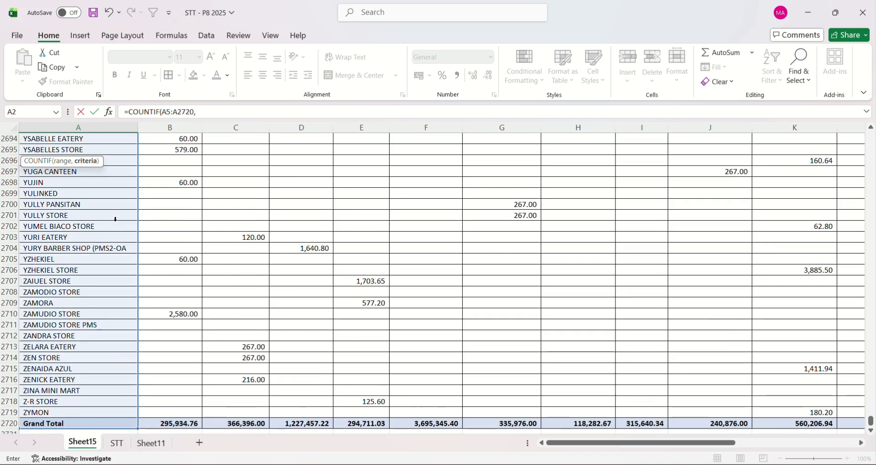
{"action": "type", "text": "\">0"}
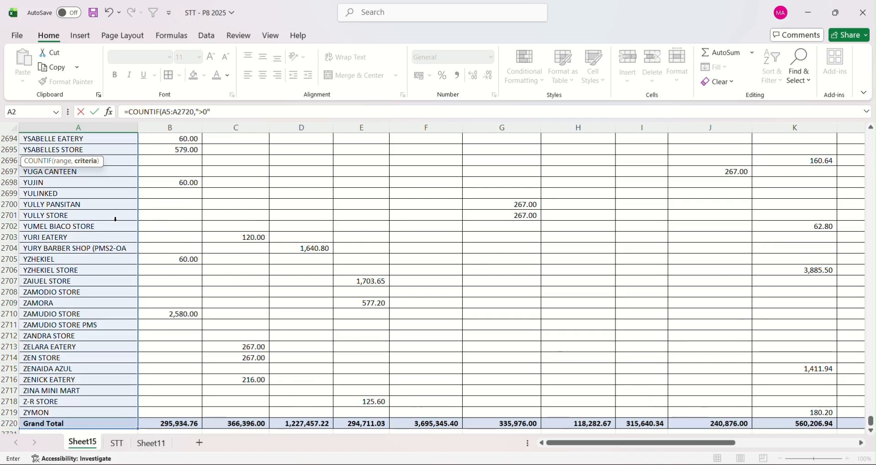
{"action": "type", "text": "\")-1"}
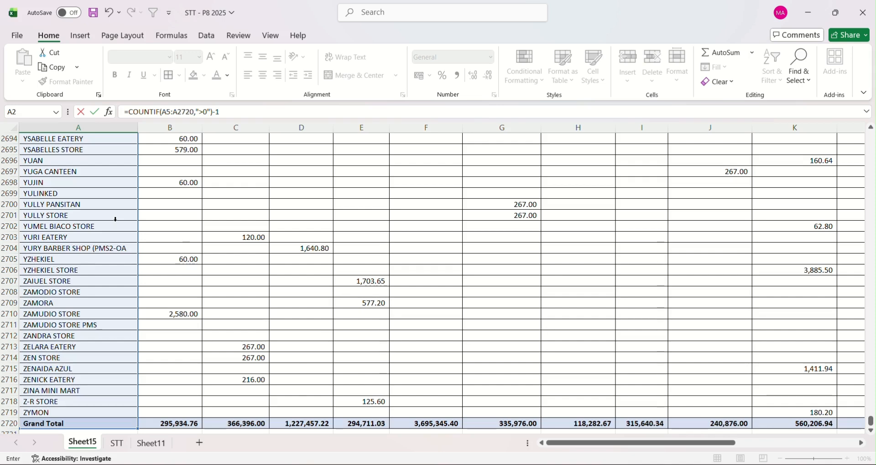
{"action": "key", "text": "Return"}
- Copy the COUNTIF formula from A2 across row 2 through the Grand Total column R
{"action": "key", "text": "Up"}
{"action": "key", "text": "ctrl+c"}
{"action": "key", "text": "shift+Right"}
{"action": "key", "text": "shift+Right"}
{"action": "key", "text": "shift+Right"}
{"action": "key", "text": "shift+Right"}
{"action": "key", "text": "shift+Right"}
{"action": "key", "text": "shift+Right"}
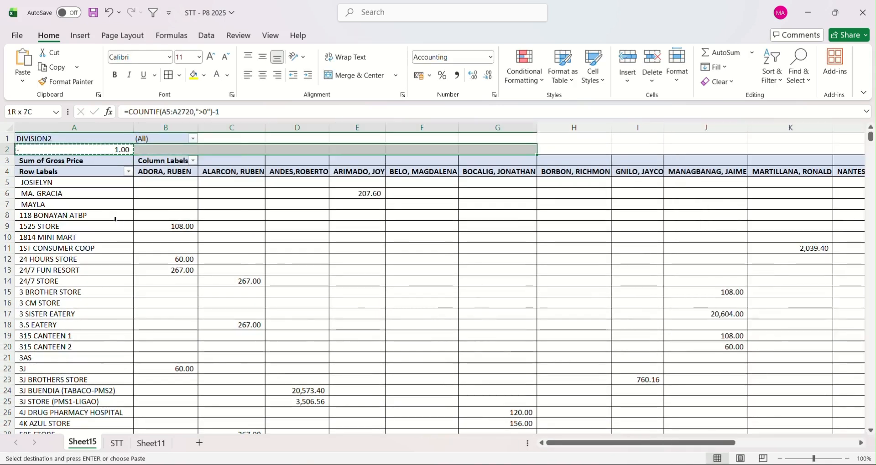
{"action": "key", "text": "shift+Right"}
{"action": "key", "text": "shift+Right"}
{"action": "key", "text": "shift+Right"}
{"action": "key", "text": "shift+Right"}
{"action": "key", "text": "shift+Right"}
{"action": "key", "text": "shift+Right"}
{"action": "key", "text": "shift+Right"}
{"action": "key", "text": "shift+Right"}
{"action": "key", "text": "shift+Right"}
{"action": "key", "text": "shift+Right"}
{"action": "key", "text": "shift+Right"}
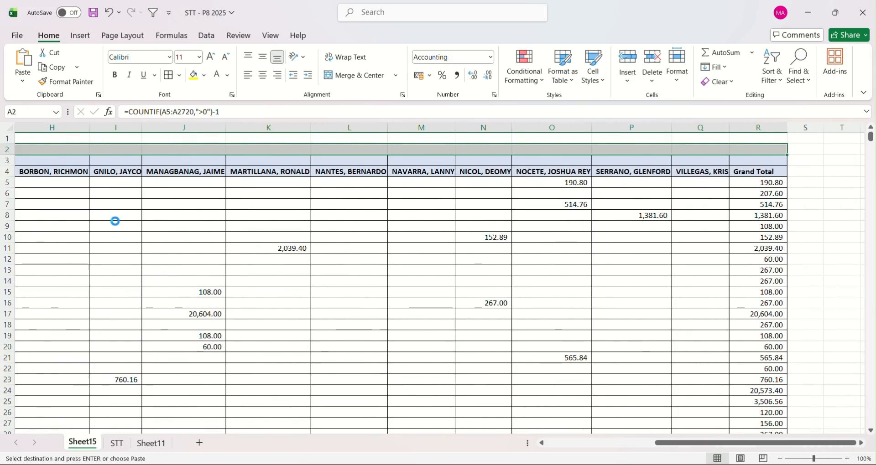
{"action": "key", "text": "ctrl+v"}
{"action": "key", "text": "Up"}
{"action": "key", "text": "Right"}
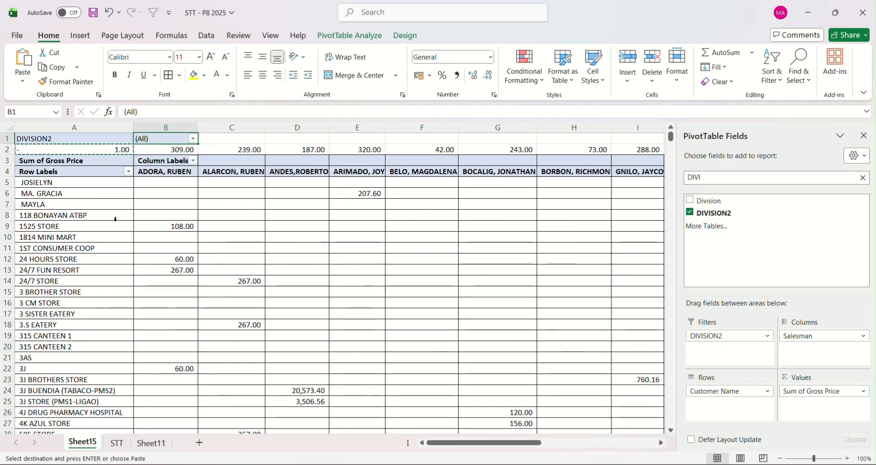
- Switch to the P8 - 2025 workbook and open its ABA sheet, clearing the pending copy
{"action": "key", "text": "Down"}
{"action": "key", "text": "Down"}
{"action": "key", "text": "Down"}
{"action": "key", "text": "alt+Tab"}
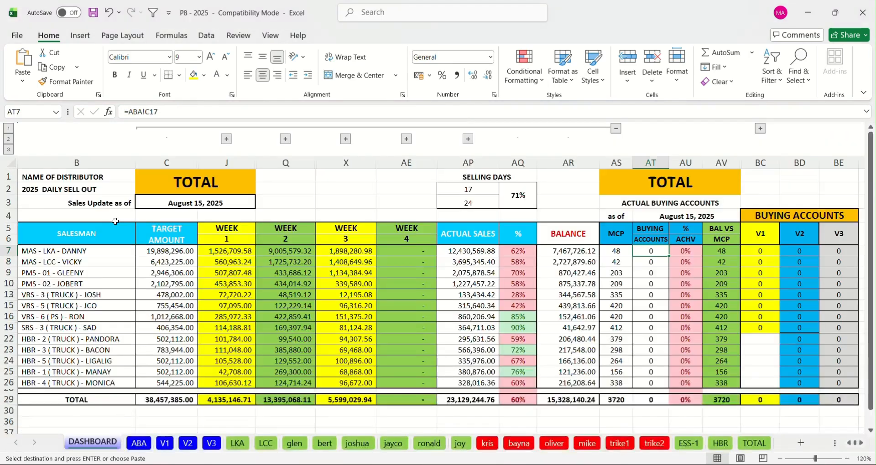
{"action": "left_click", "coordinate": [660, 273]}
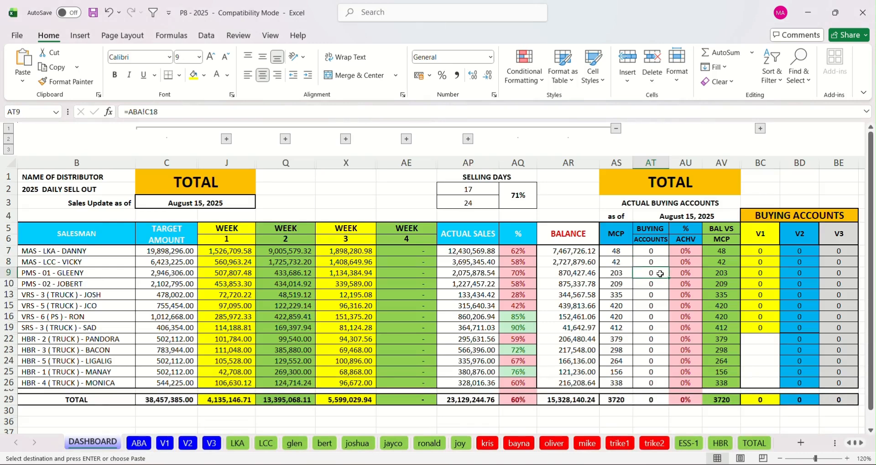
{"action": "left_click", "coordinate": [139, 443]}
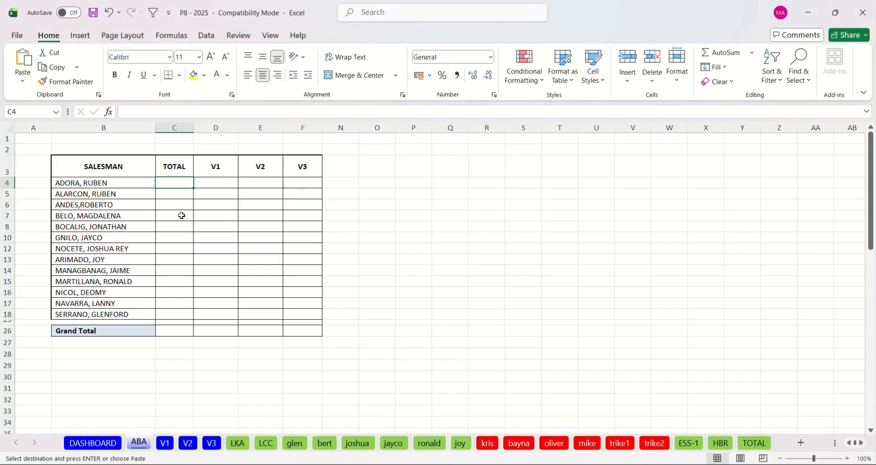
{"action": "key", "text": "Escape"}
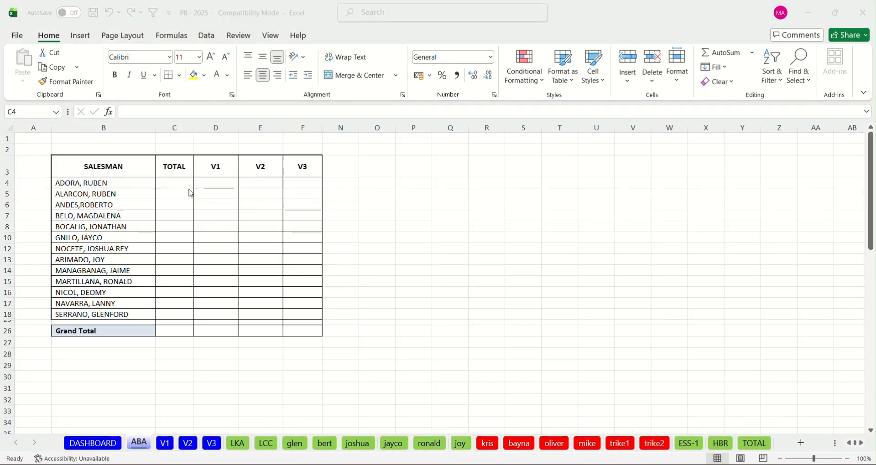
- In C4, enter an XLOOKUP of B4 in STT - P8 2025 Sheet15 $B$4:$R$4, returning $B$2:$R$2, or 0 if not found
{"action": "type", "text": "=xl"}
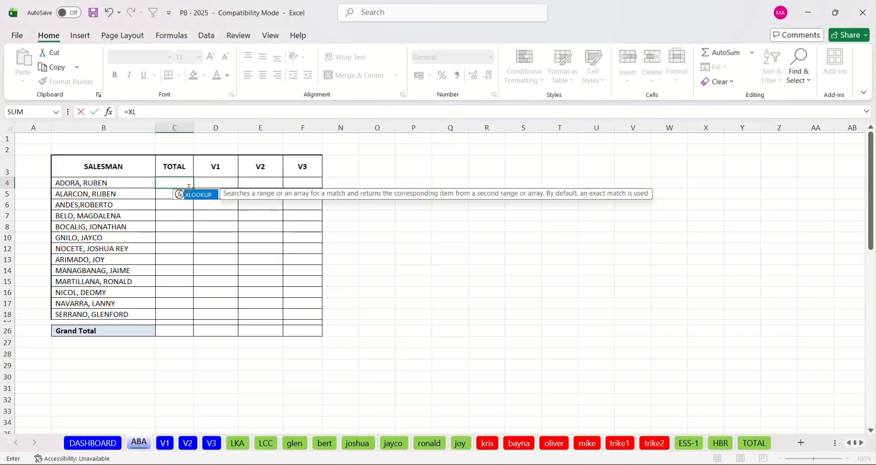
{"action": "key", "text": "Tab"}
{"action": "key", "text": "Left"}
{"action": "type", "text": ","}
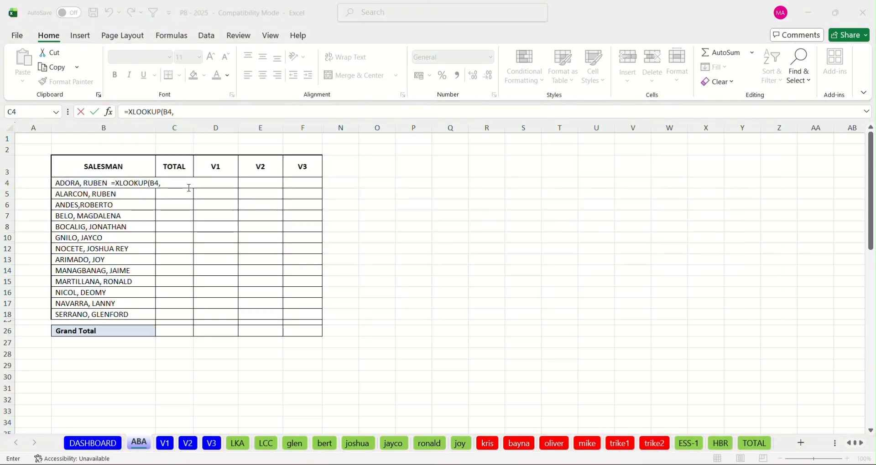
{"action": "key", "text": "alt+Tab"}
{"action": "key", "text": "ctrl+shift+Left"}
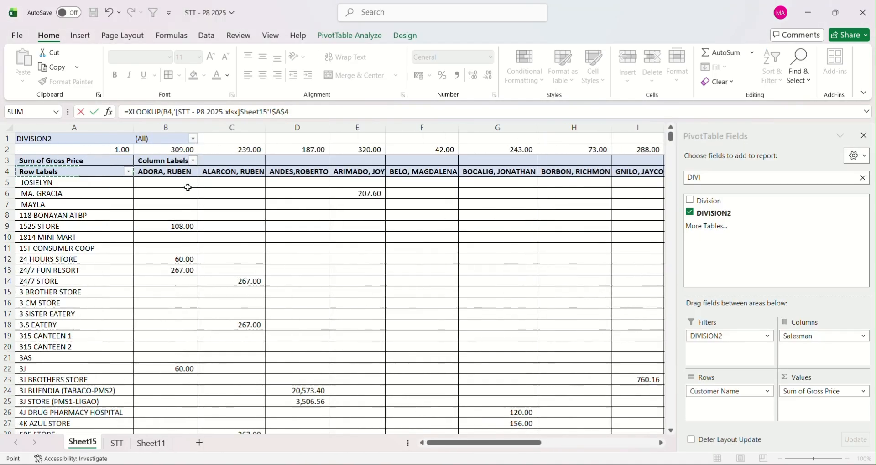
{"action": "scroll", "coordinate": [188, 188], "scroll_direction": "right", "scroll_amount": 5}
{"action": "type", "text": ","}
{"action": "key", "text": "Up"}
{"action": "key", "text": "Up"}
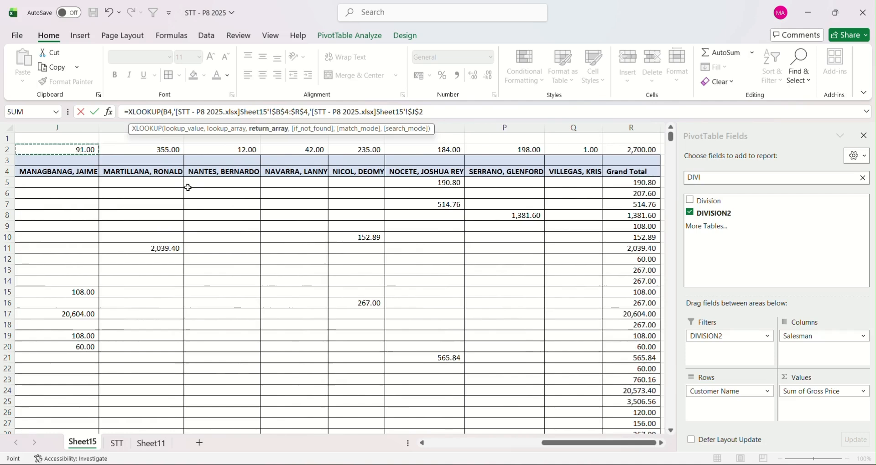
{"action": "key", "text": "ctrl+shift+Left"}
{"action": "scroll", "coordinate": [188, 188], "scroll_direction": "right", "scroll_amount": 5}
{"action": "type", "text": ",0"}
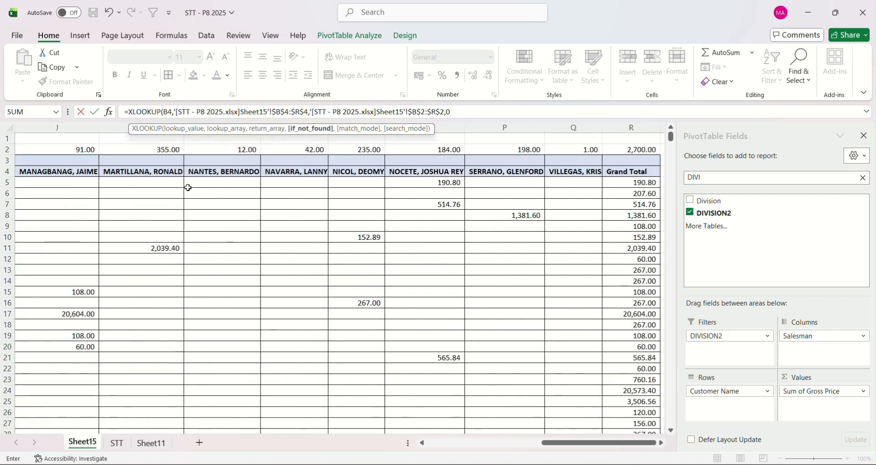
{"action": "key", "text": "Return"}
- Copy the XLOOKUP from C4 down the TOTAL column through the Grand Total row, C26
{"action": "key", "text": "Up"}
{"action": "key", "text": "ctrl+c"}
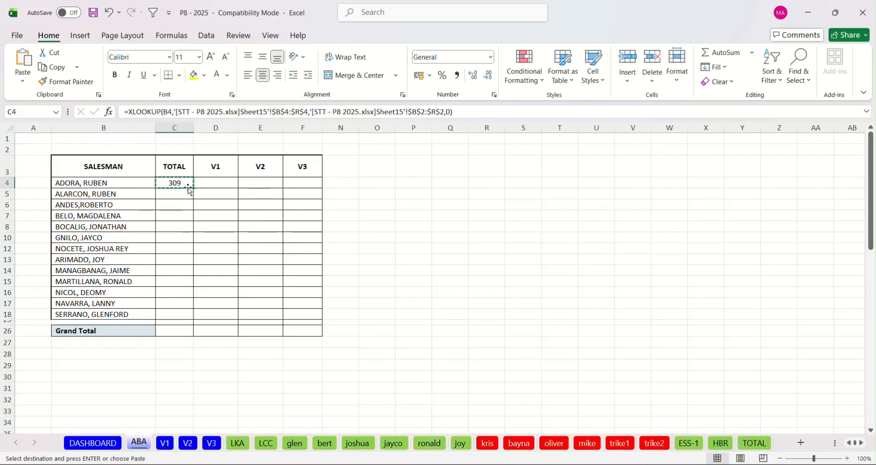
{"action": "key", "text": "shift+Down"}
{"action": "key", "text": "shift+Down"}
{"action": "key", "text": "shift+Down"}
{"action": "key", "text": "shift+Down"}
{"action": "key", "text": "shift+Down"}
{"action": "key", "text": "shift+Down"}
{"action": "key", "text": "shift+Down"}
{"action": "key", "text": "shift+Down"}
{"action": "key", "text": "shift+Down"}
{"action": "key", "text": "shift+Down"}
{"action": "key", "text": "shift+Down"}
{"action": "key", "text": "shift+Down"}
{"action": "key", "text": "shift+Down"}
{"action": "key", "text": "shift+Down"}
{"action": "key", "text": "shift+Down"}
{"action": "key", "text": "ctrl+v"}
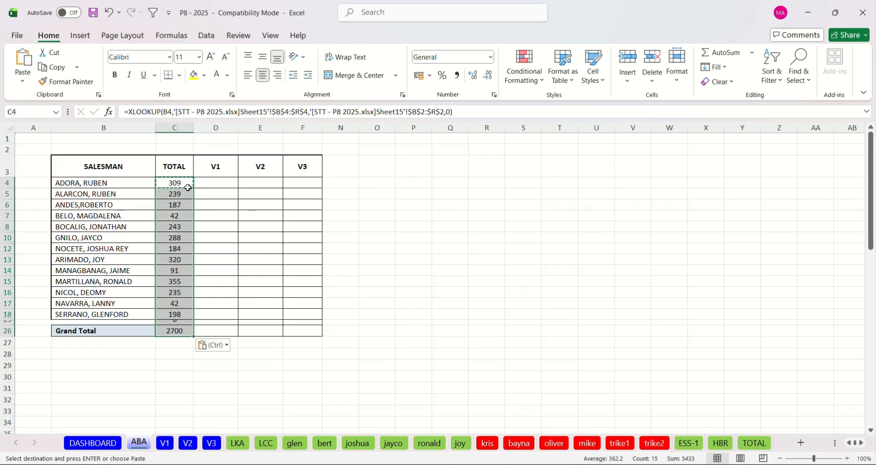
- Make the lookup value reference absolute in the TOTAL column's XLOOKUP formulas, such as $B$4 in C4
{"action": "left_click", "coordinate": [180, 184]}
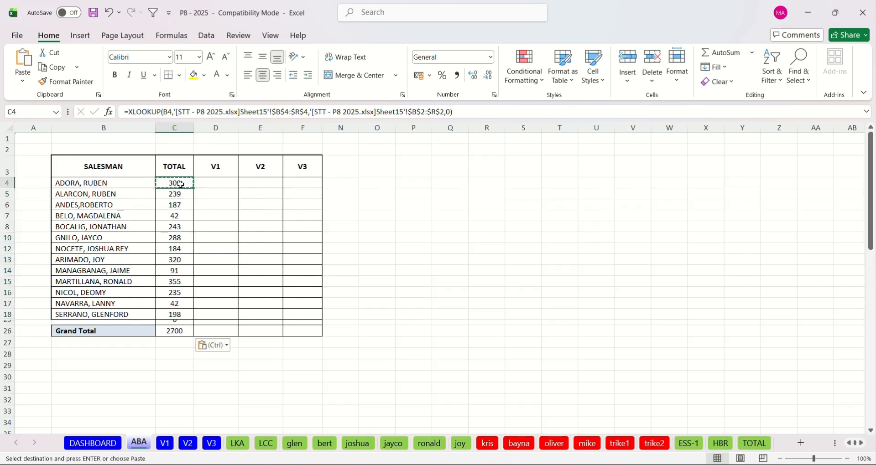
{"action": "left_click", "coordinate": [168, 113]}
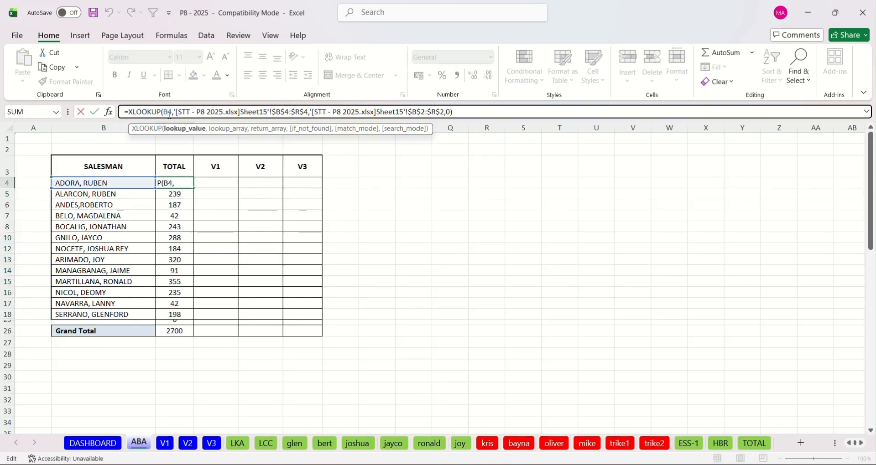
{"action": "key", "text": "F4"}
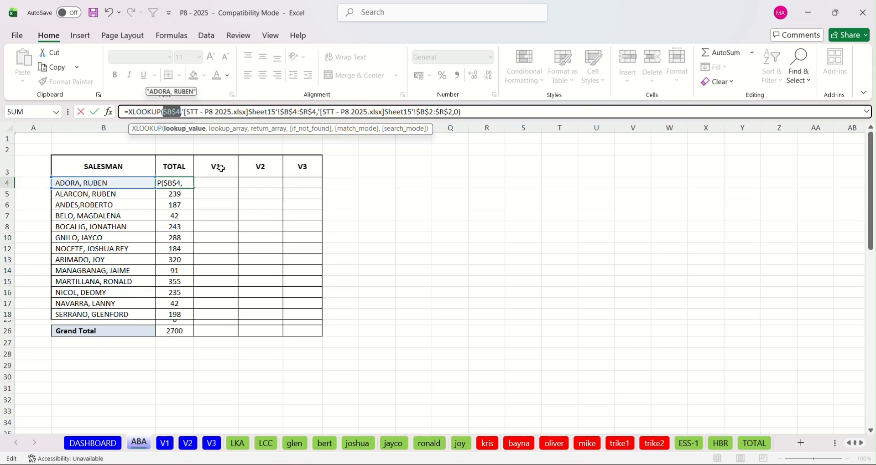
{"action": "key", "text": "Return"}
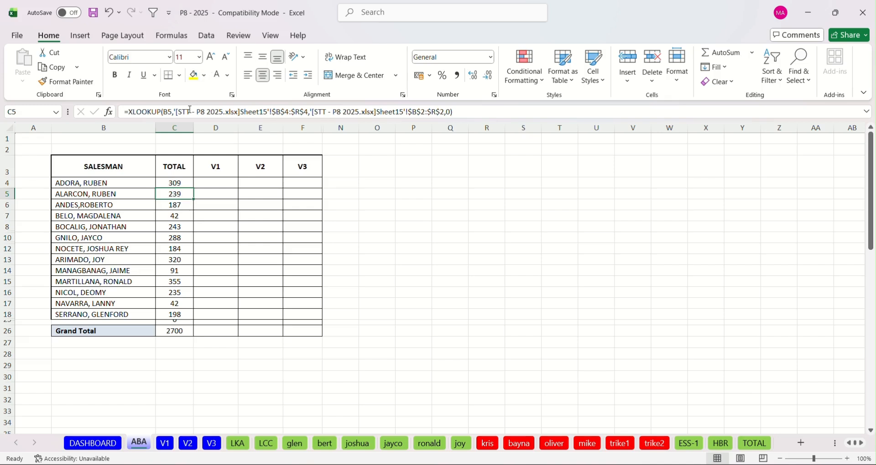
{"action": "left_click", "coordinate": [167, 115]}
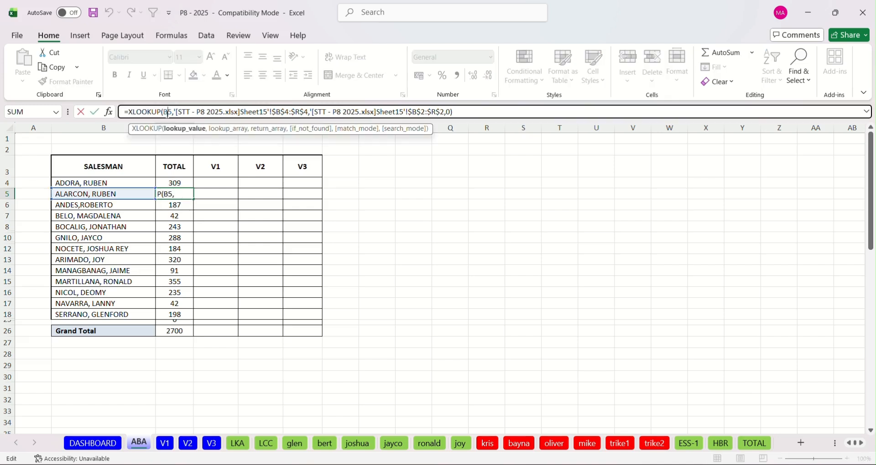
{"action": "key", "text": "Return"}
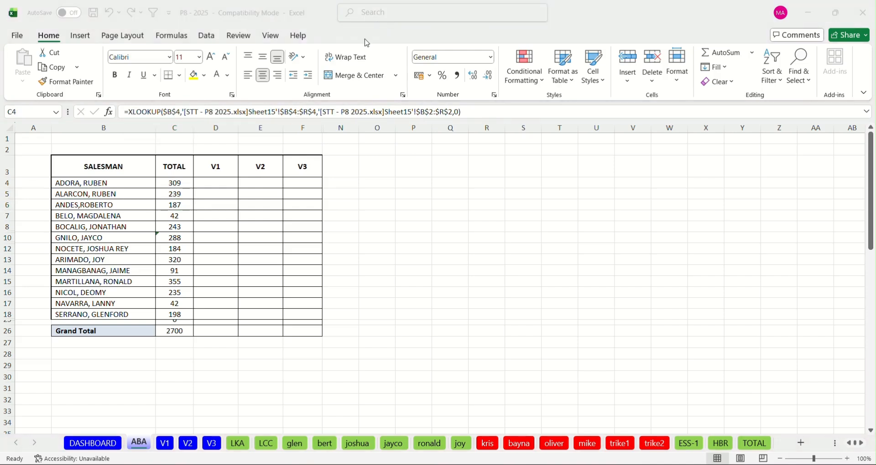
- Copy the TOTAL column's XLOOKUP formulas into the V1, V2 and V3 columns
{"action": "left_click", "coordinate": [368, 42]}
{"action": "key", "text": "ctrl+shift+Down"}
{"action": "key", "text": "ctrl+c"}
{"action": "key", "text": "Right"}
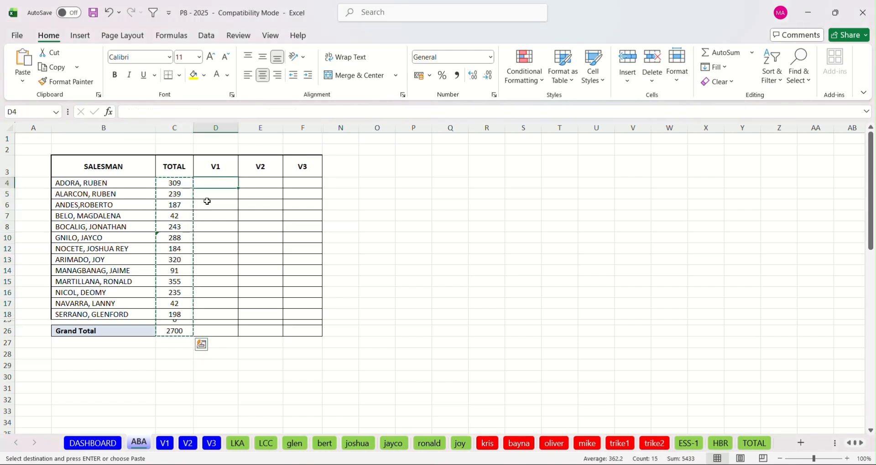
{"action": "key", "text": "ctrl+v"}
{"action": "key", "text": "Right"}
{"action": "key", "text": "ctrl+v"}
{"action": "key", "text": "Right"}
{"action": "key", "text": "ctrl+v"}
{"action": "key", "text": "Left"}
{"action": "key", "text": "Left"}
{"action": "key", "text": "Left"}
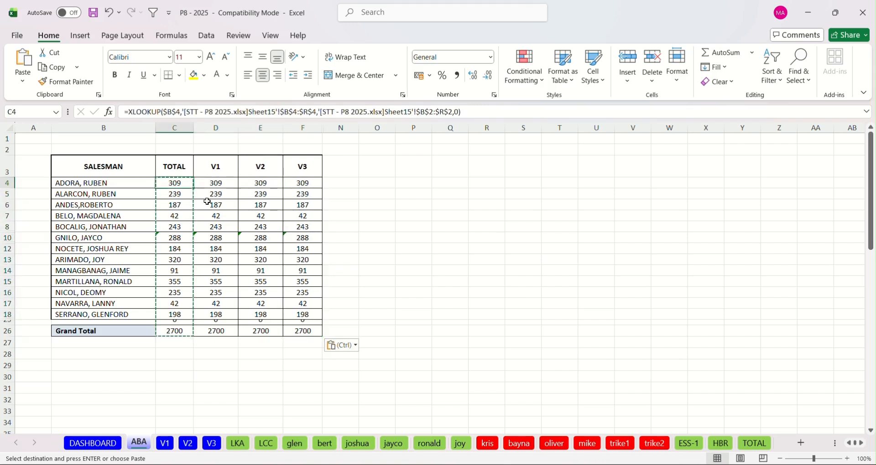
- Replace the formulas in the TOTAL column, C4 through C26, with their values
{"action": "key", "text": "ctrl+shift+Down"}
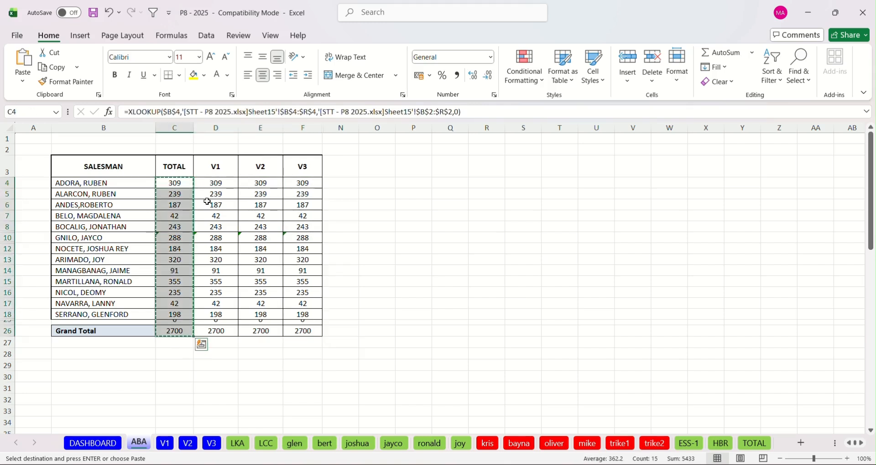
{"action": "key", "text": "Right"}
{"action": "key", "text": "Left"}
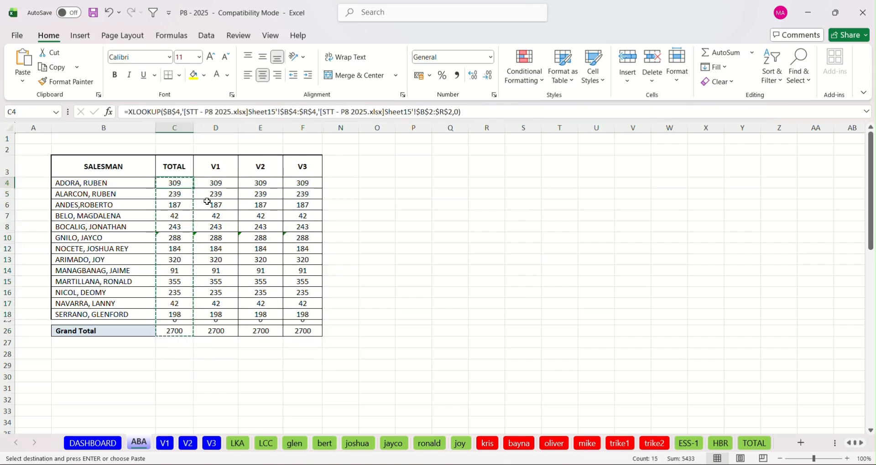
{"action": "key", "text": "ctrl+shift+Down"}
{"action": "key", "text": "ctrl+v"}
{"action": "key", "text": "ctrl"}
{"action": "key", "text": "v"}
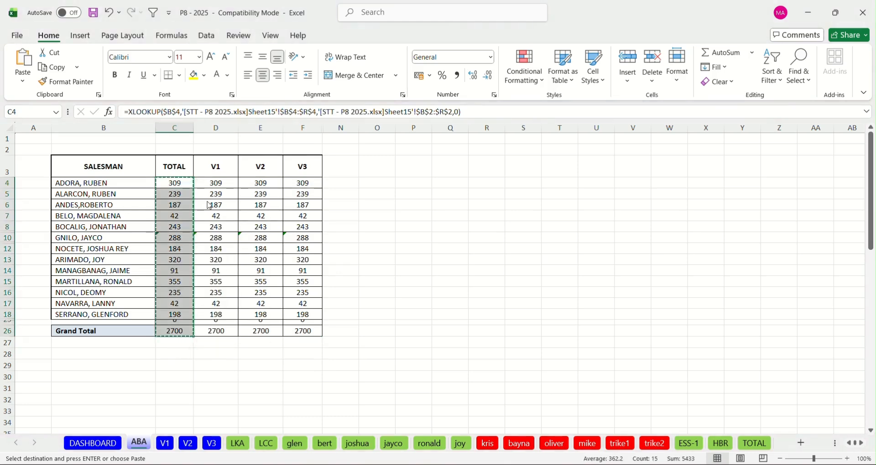
{"action": "key", "text": "Right"}
{"action": "key", "text": "Left"}
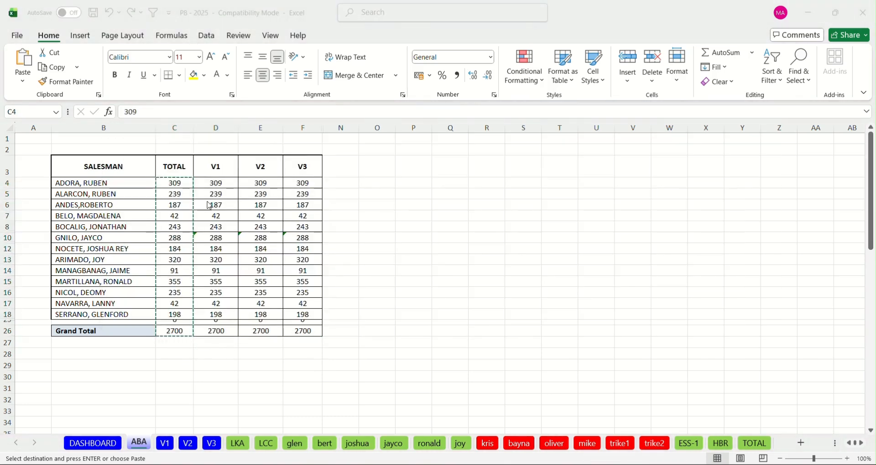
- Filter the Sheet15 PivotTable in the STT - P8 2025 workbook to V1 in DIVISION2
{"action": "key", "text": "alt+Tab"}
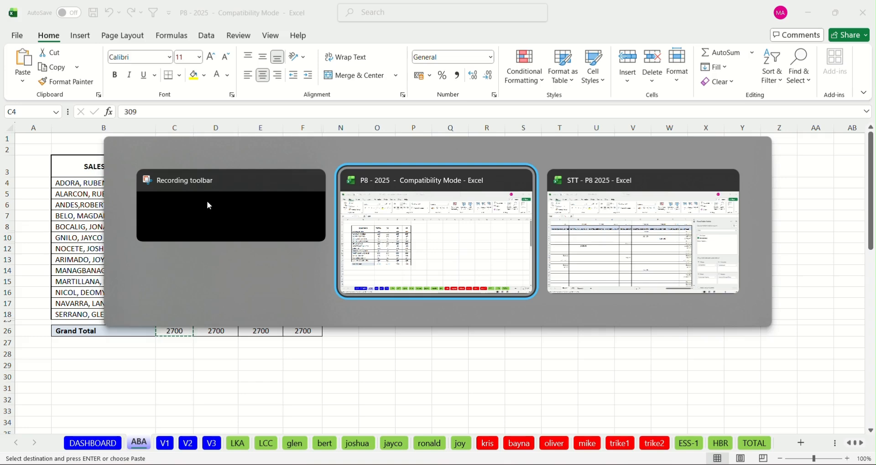
{"action": "key", "text": "alt+Tab"}
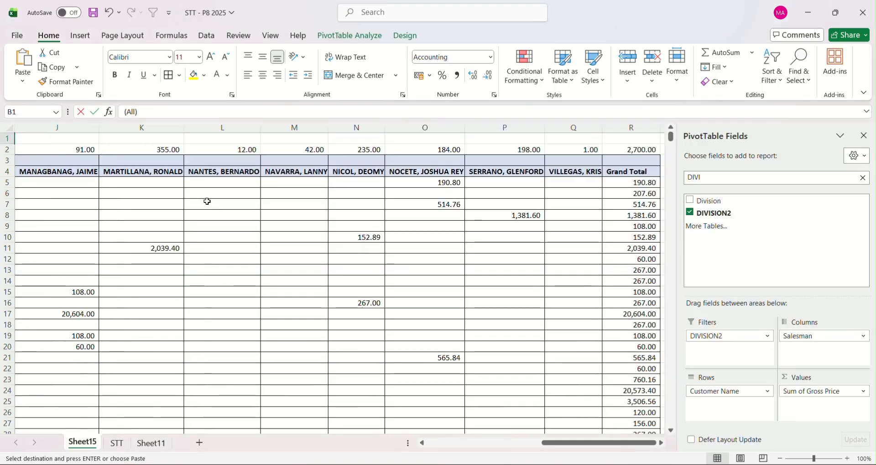
{"action": "key", "text": "Right"}
{"action": "key", "text": "alt+Down"}
{"action": "key", "text": "Down"}
{"action": "key", "text": "Return"}
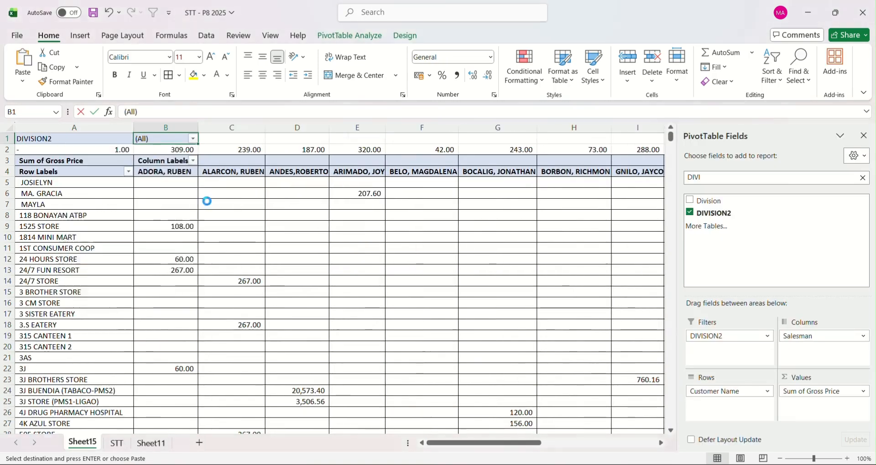
{"action": "key", "text": "Down"}
- Replace the XLOOKUP formulas in the ABA sheet's V1 column, D4 through D26, with their values
{"action": "key", "text": "alt+Tab"}
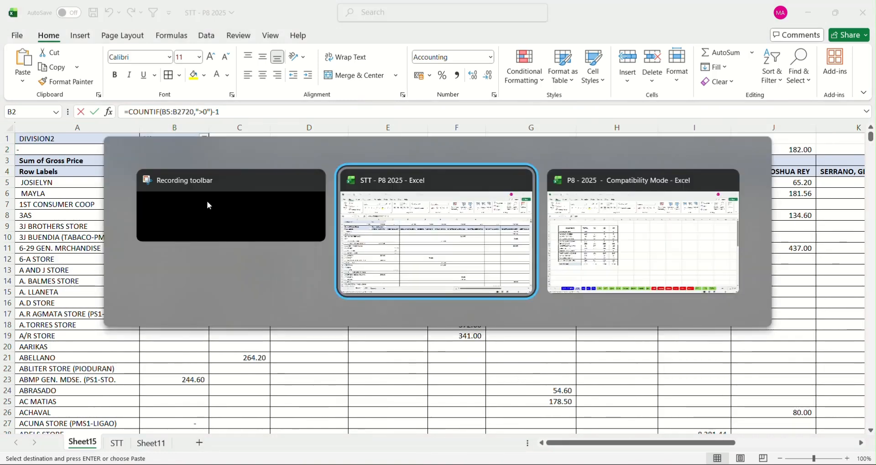
{"action": "key", "text": "alt+Tab"}
{"action": "key", "text": "ctrl+shift+Down"}
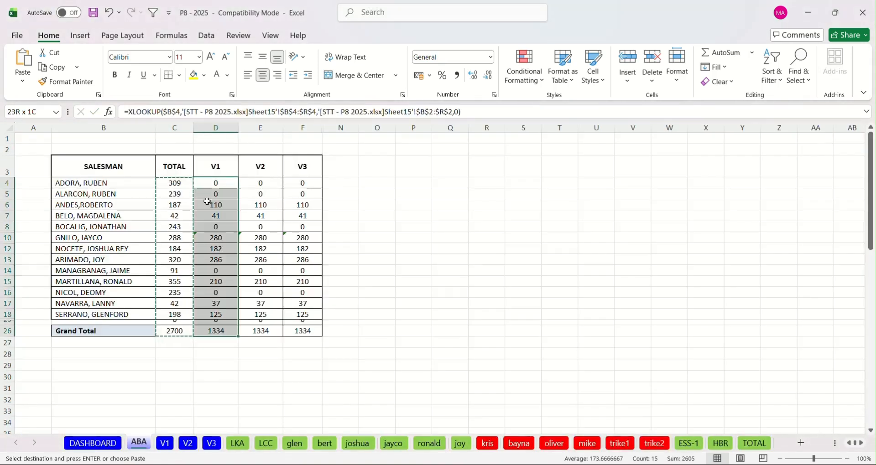
{"action": "key", "text": "ctrl+v"}
{"action": "key", "text": "ctrl"}
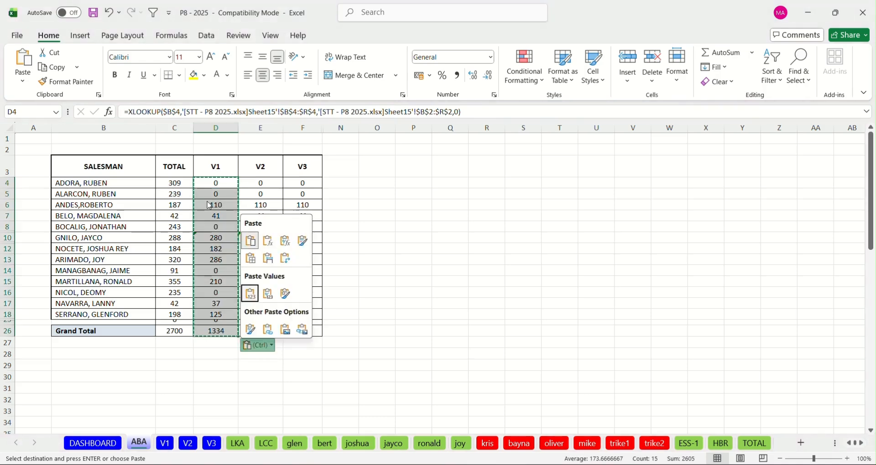
{"action": "key", "text": "v"}
- Change the DIVISION2 filter of the Sheet15 PivotTable in STT - P8 2025 to V2
{"action": "key", "text": "alt+Tab"}
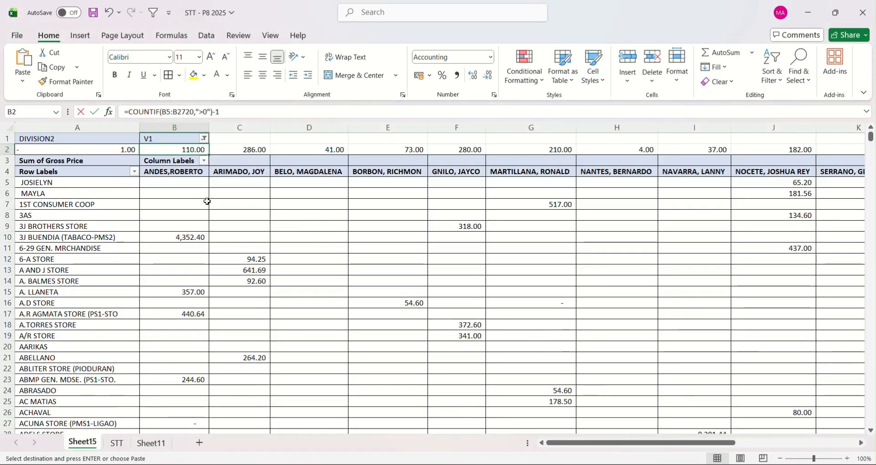
{"action": "key", "text": "alt+Down"}
{"action": "key", "text": "Down"}
{"action": "key", "text": "Return"}
{"action": "key", "text": "Down"}
{"action": "key", "text": "Down"}
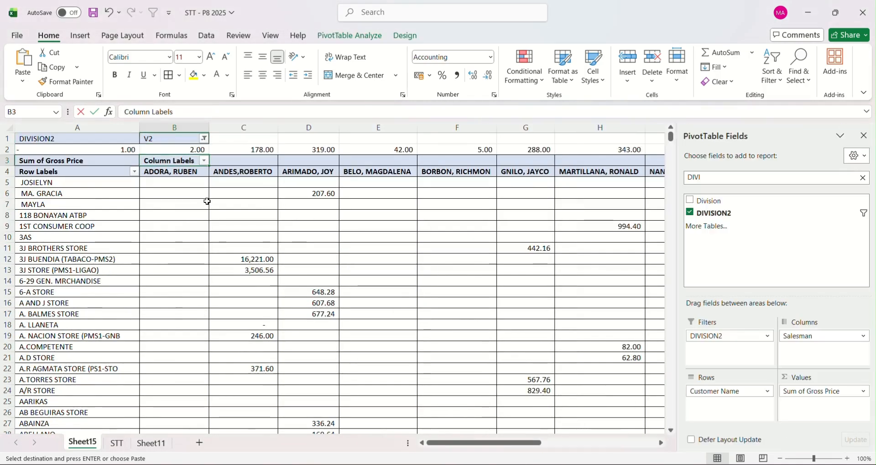
- Convert the XLOOKUP formulas in the ABA sheet's V2 column, E4 through E26, to fixed values
{"action": "key", "text": "alt+Tab"}
{"action": "key", "text": "Right"}
{"action": "key", "text": "ctrl+shift+Down"}
{"action": "key", "text": "ctrl+c"}
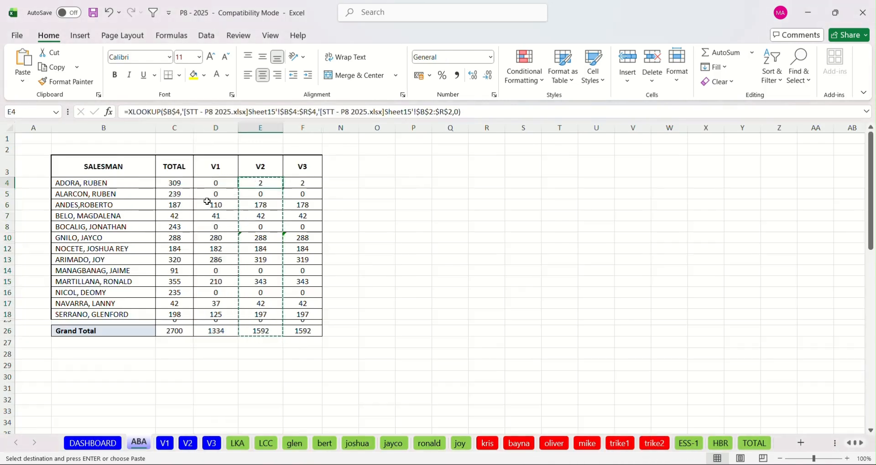
{"action": "key", "text": "ctrl+v"}
{"action": "key", "text": "ctrl"}
{"action": "key", "text": "Down"}
{"action": "key", "text": "Down"}
- Set the DIVISION2 filter of the Sheet15 PivotTable in STT - P8 2025 to V3
{"action": "key", "text": "alt+Tab"}
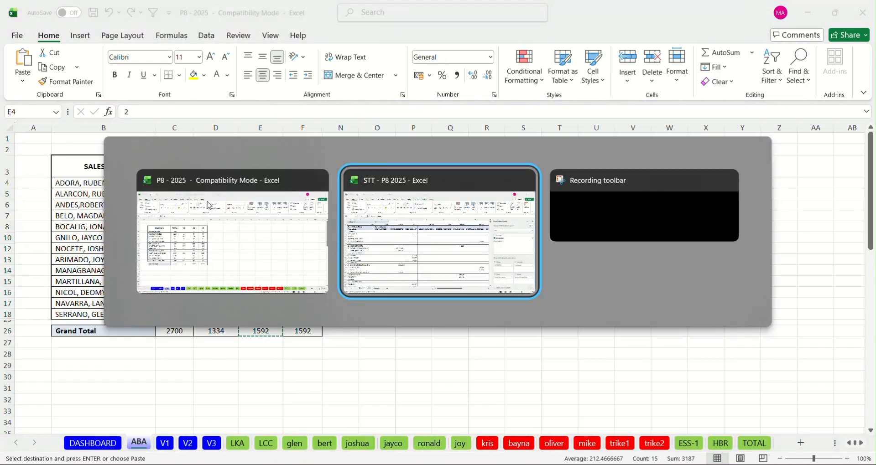
{"action": "key", "text": "alt+Down"}
{"action": "key", "text": "Return"}
{"action": "key", "text": "Down"}
{"action": "key", "text": "Down"}
{"action": "key", "text": "Down"}
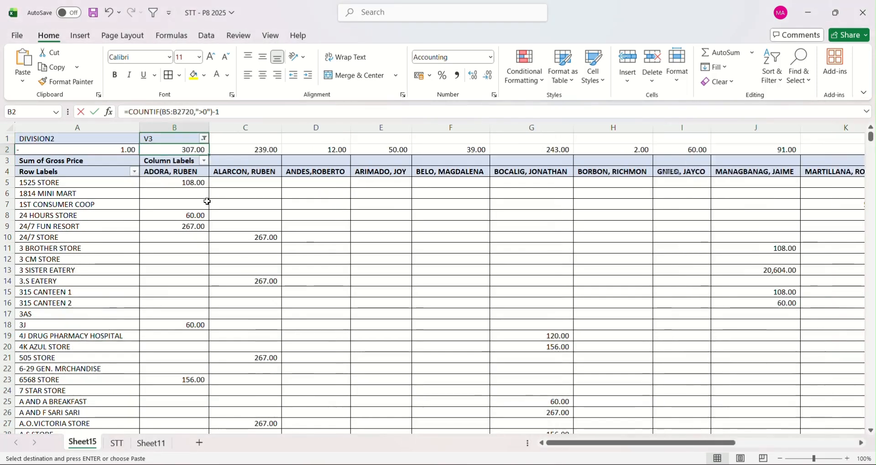
- Paste the ABA sheet's V3 column, F4 through F26, over itself as values in place of the XLOOKUP formulas
{"action": "key", "text": "alt+Tab"}
{"action": "key", "text": "ctrl+shift+Down"}
{"action": "key", "text": "ctrl+v"}
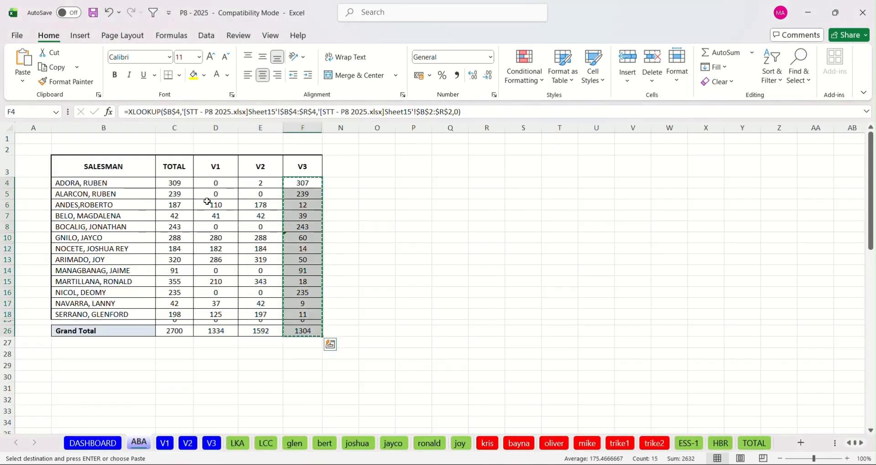
{"action": "key", "text": "alt+Tab"}
{"action": "key", "text": "alt+Tab"}
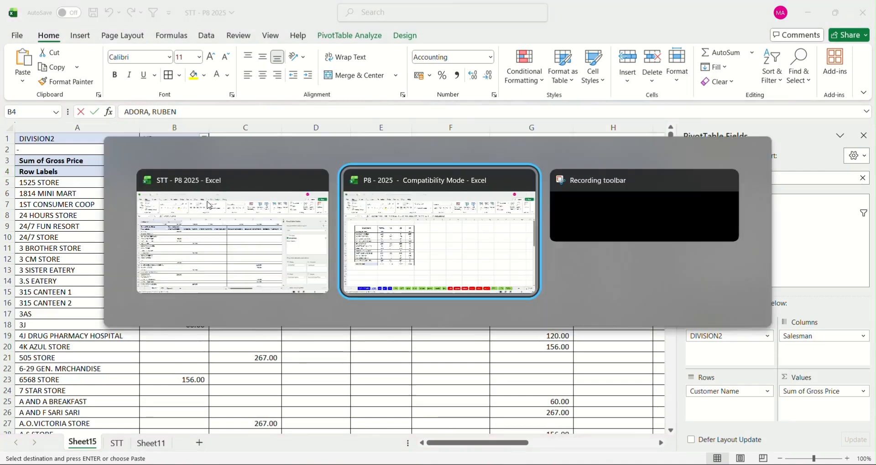
{"action": "key", "text": "ctrl"}
{"action": "key", "text": "v"}
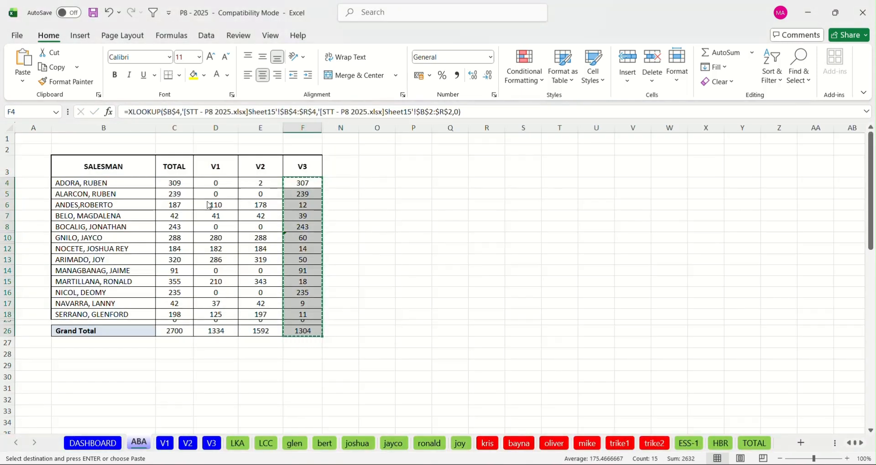
- Examine the MCP, BUYING ACCOUNTS, % ACHV and BAL VS MCP figures and their formulas on the DASHBOARD sheet
{"action": "left_click", "coordinate": [93, 443]}
{"action": "left_click", "coordinate": [617, 250]}
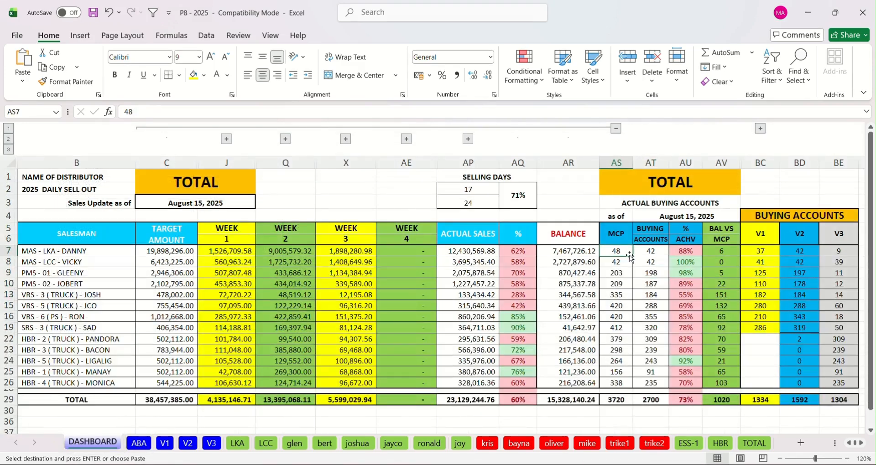
{"action": "left_click", "coordinate": [659, 250]}
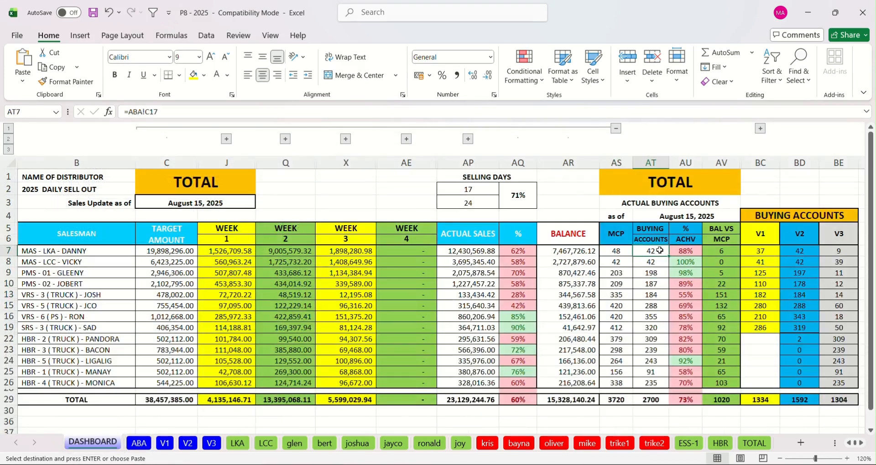
{"action": "key", "text": "Right"}
{"action": "key", "text": "Right"}
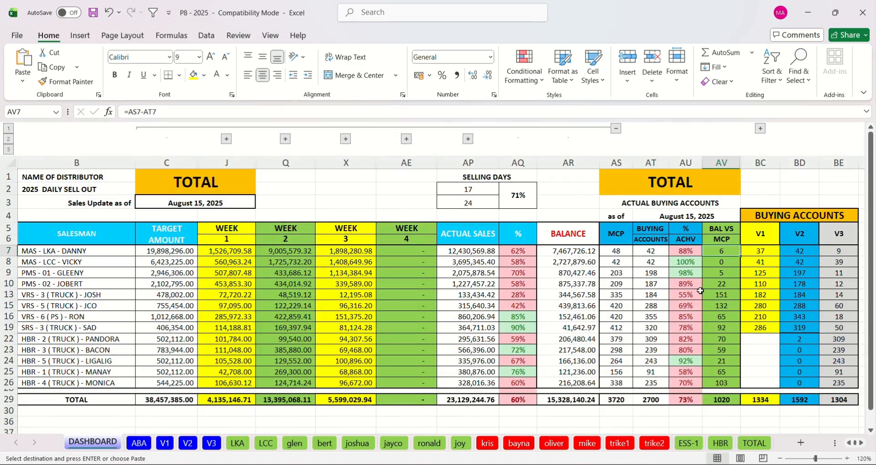
{"action": "left_click", "coordinate": [625, 265]}
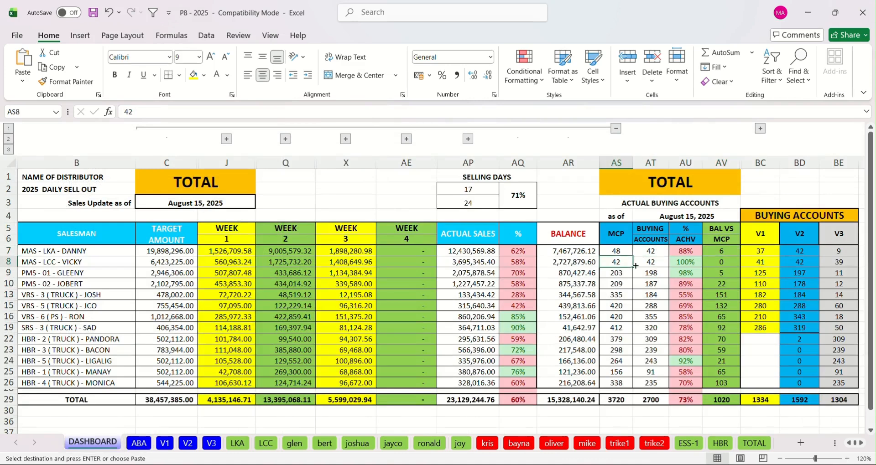
{"action": "left_click", "coordinate": [652, 265]}
{"action": "left_click", "coordinate": [691, 255]}
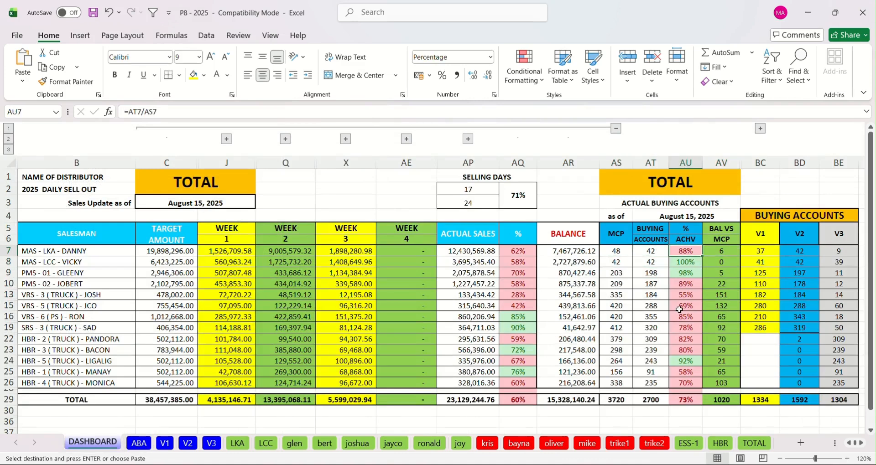
{"action": "left_click", "coordinate": [728, 257]}
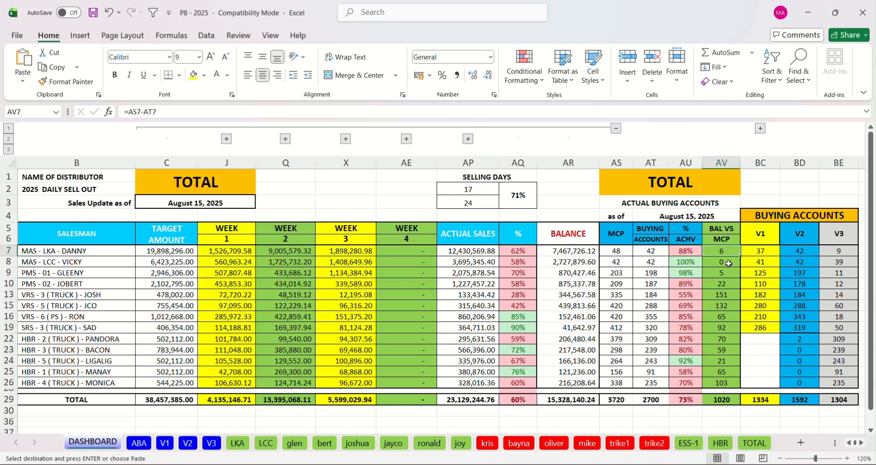
{"action": "left_click", "coordinate": [729, 297]}
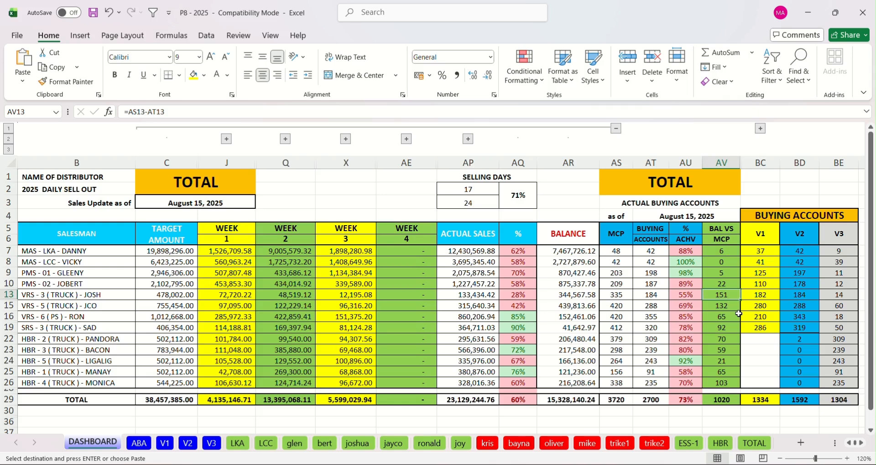
{"action": "left_click", "coordinate": [735, 317]}
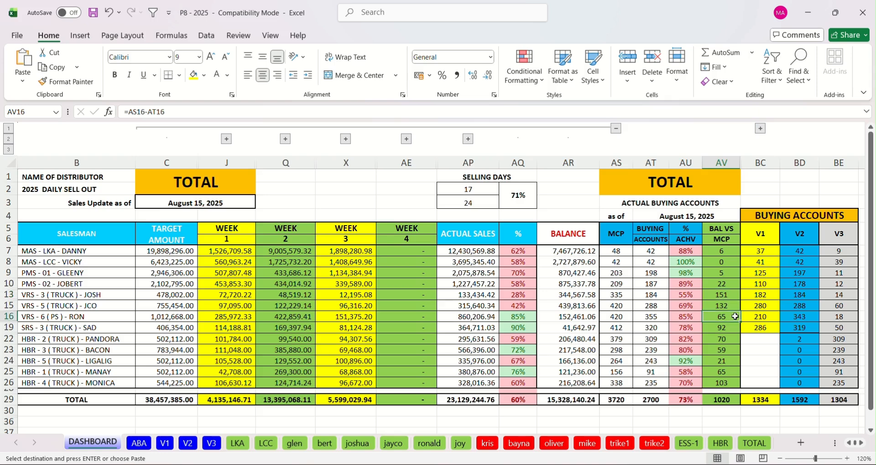